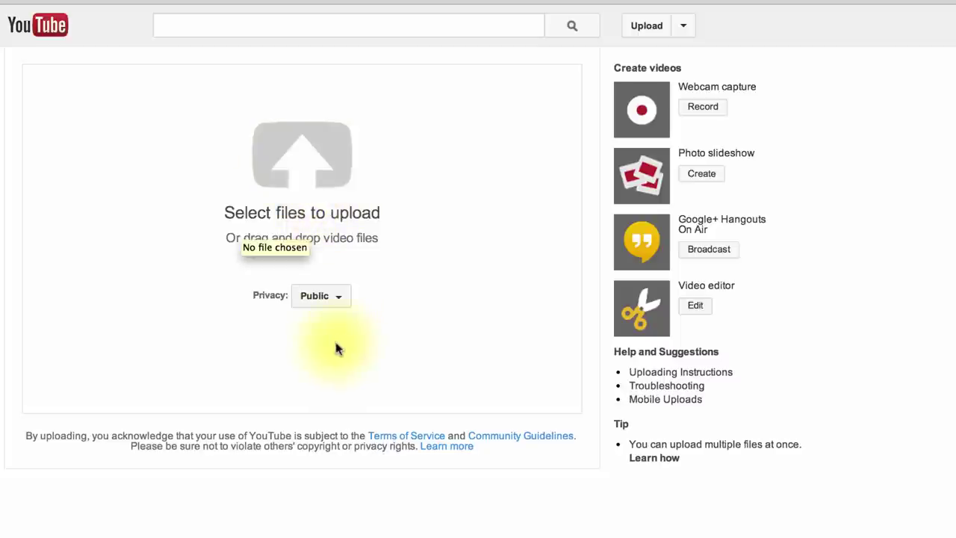
Step: Keep the upload privacy set to Public and upload the INTRO HR_4_1920W1080H.mov file from the ByrjunEndir folder
left_click(333, 306)
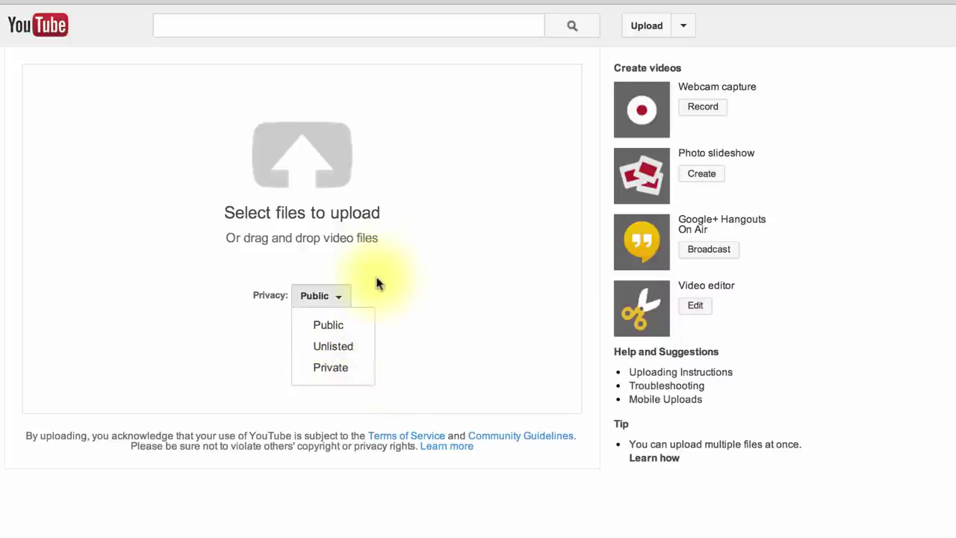
left_click(335, 326)
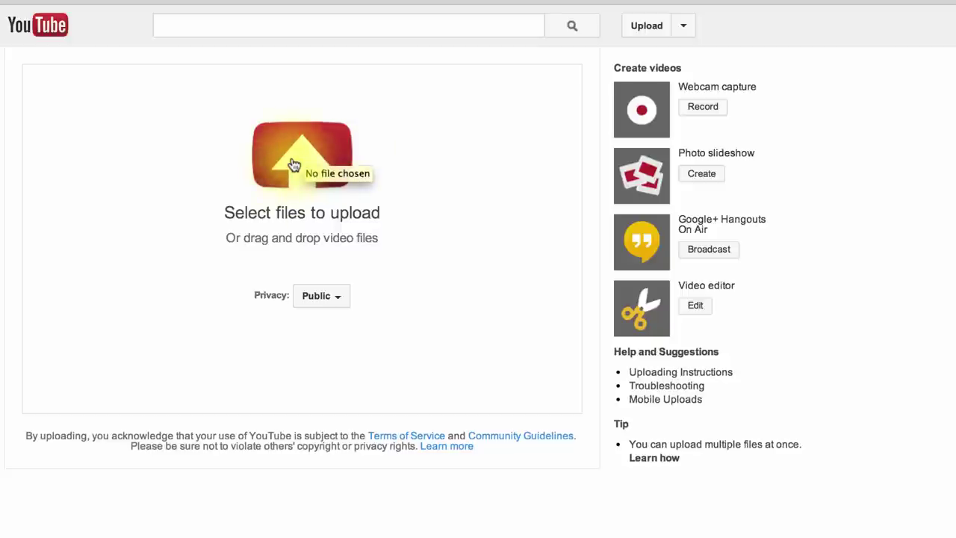
left_click(308, 156)
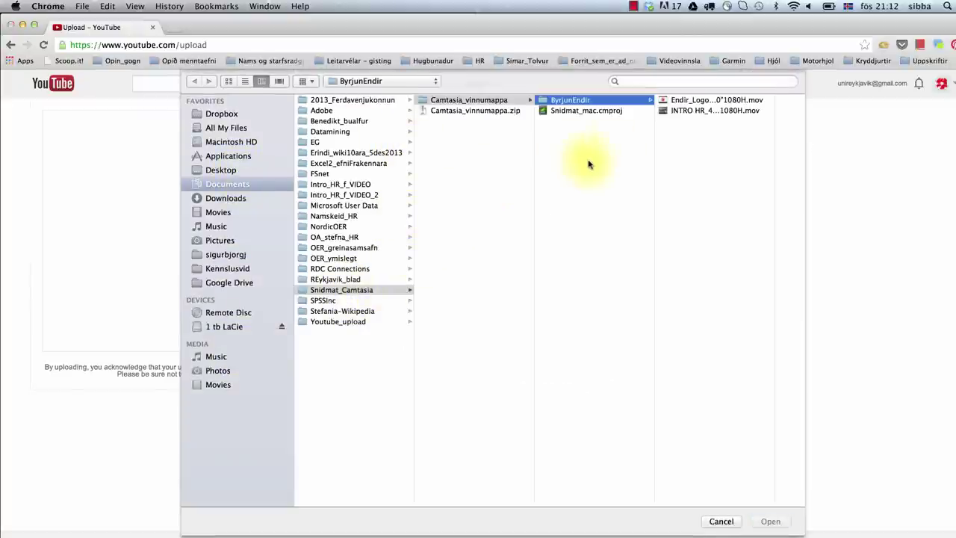
left_click(688, 110)
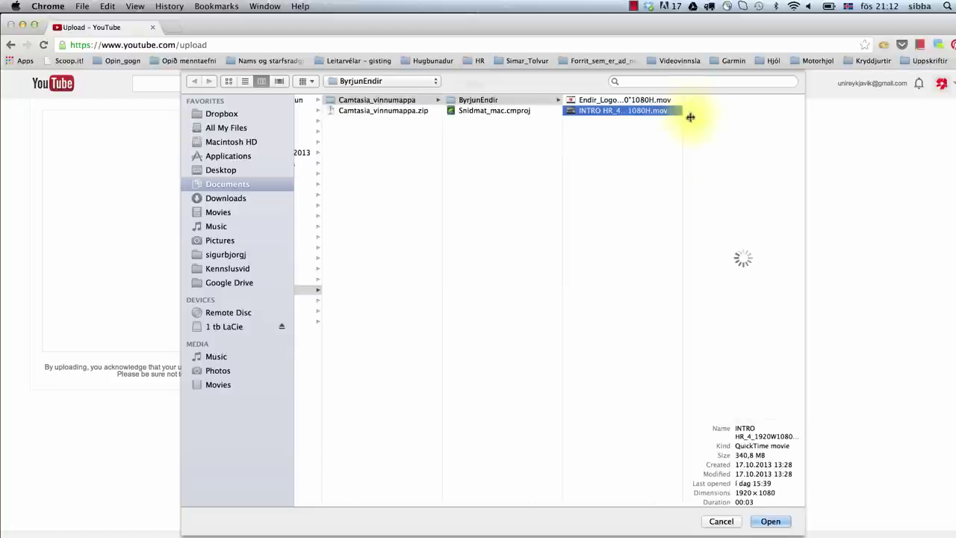
left_click(771, 525)
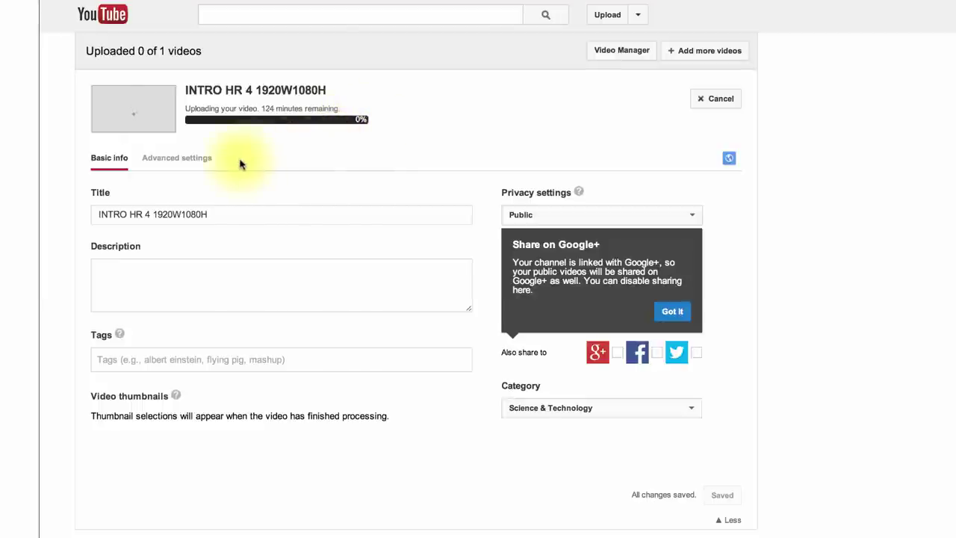
Step: Replace the video title with "Nafn á námskeiðinu - Titill á video sem er lýsandi fyrir efnisinnihald"
left_click(176, 162)
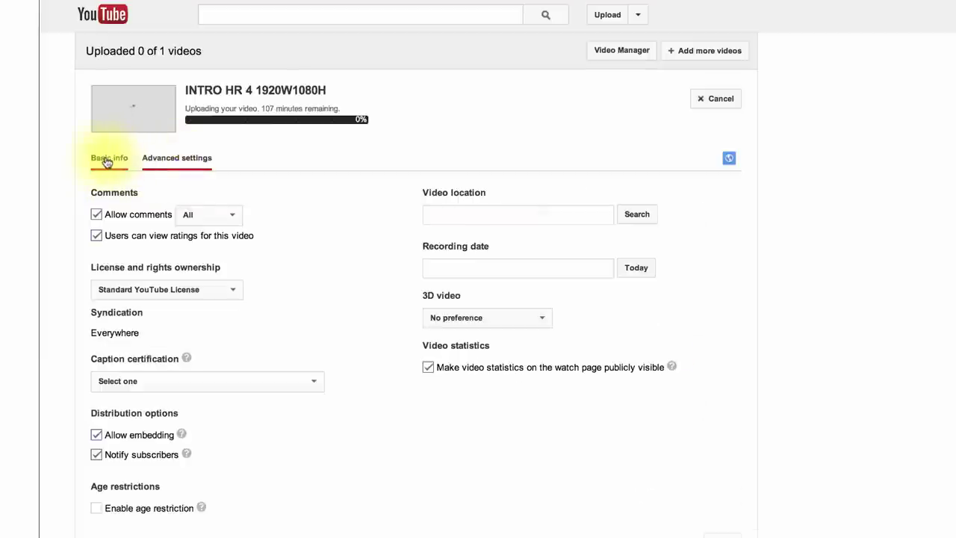
left_click(108, 159)
left_click(189, 212)
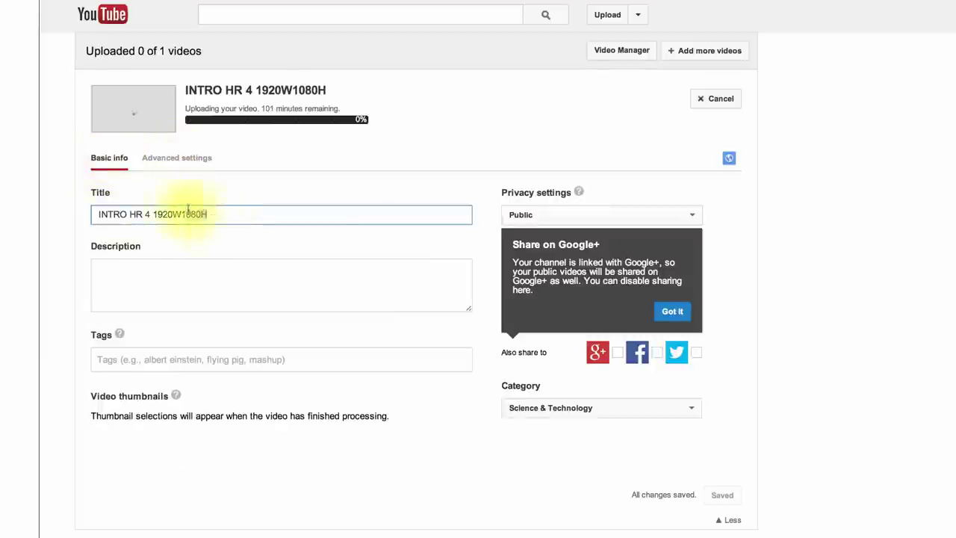
left_click_drag(188, 212, 69, 198)
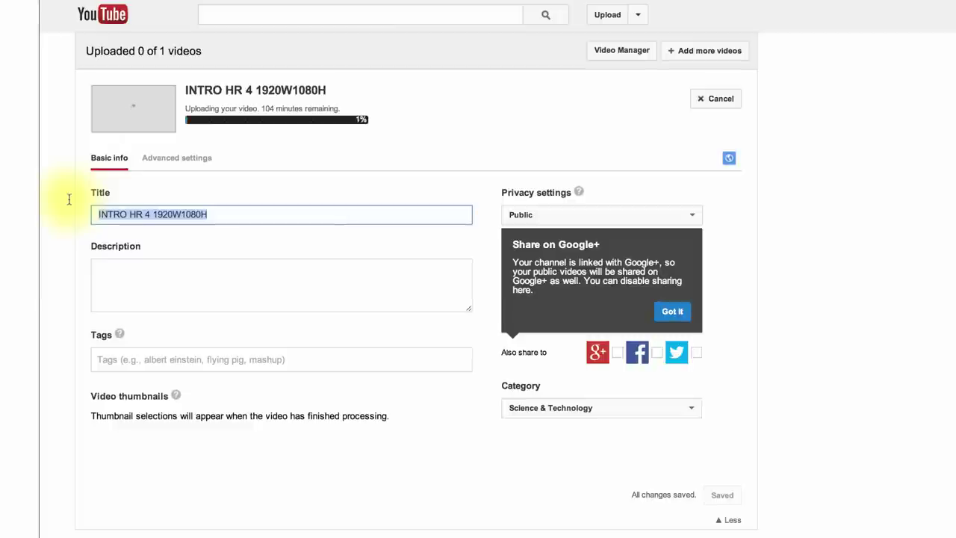
type("Nafn 1")
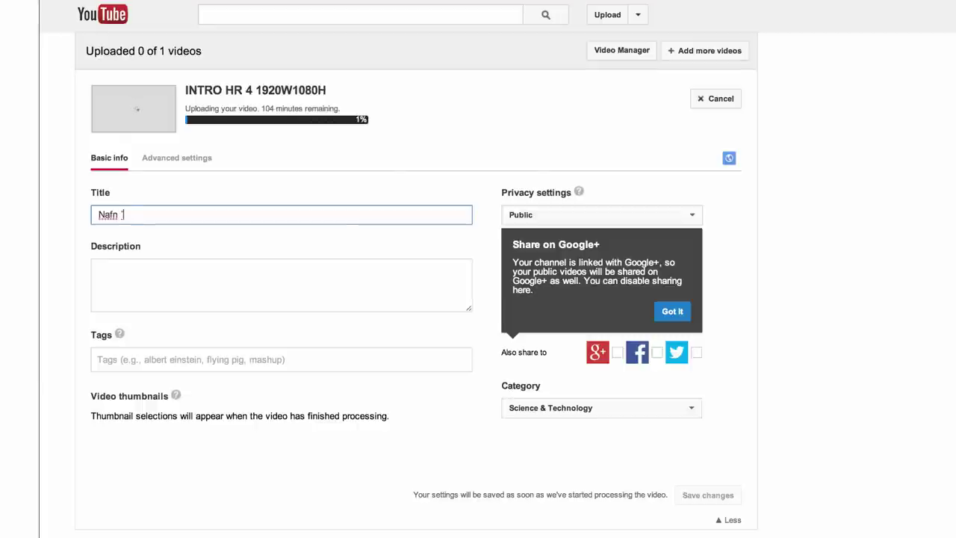
key("BackSpace")
type("á námskeiðin")
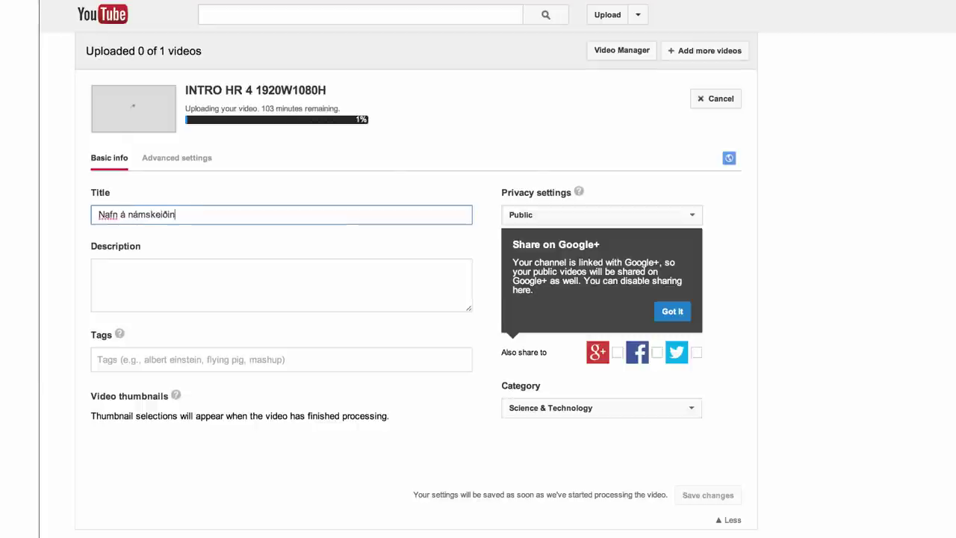
type("u - T")
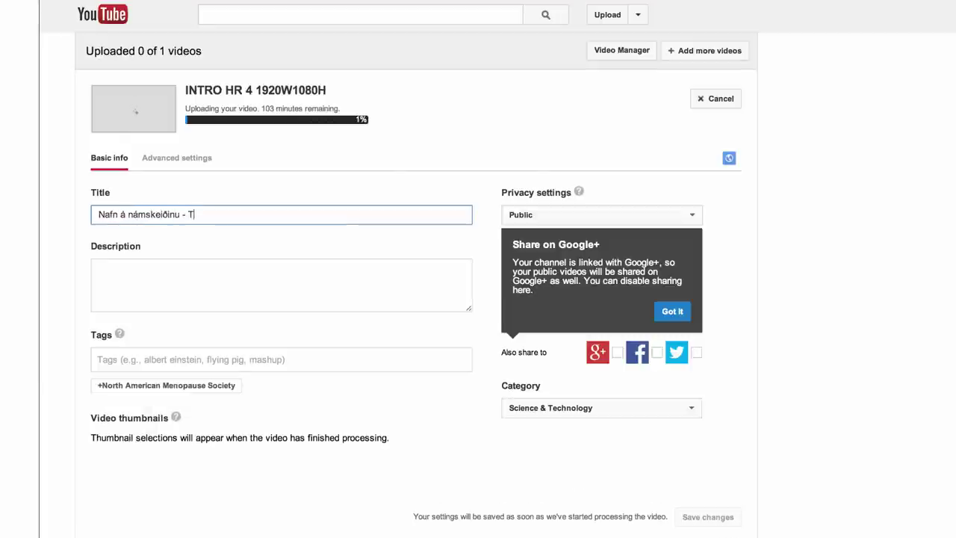
type("itill á")
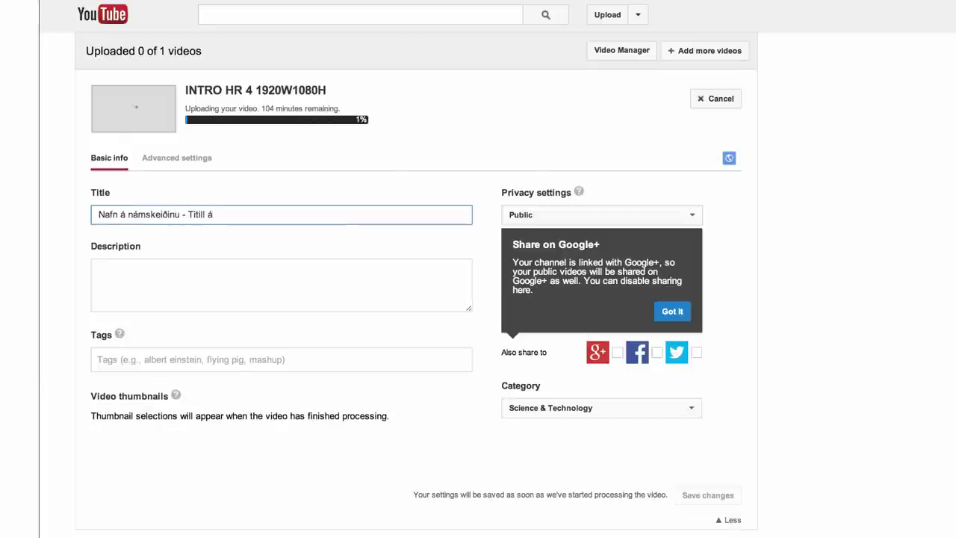
type(" vid")
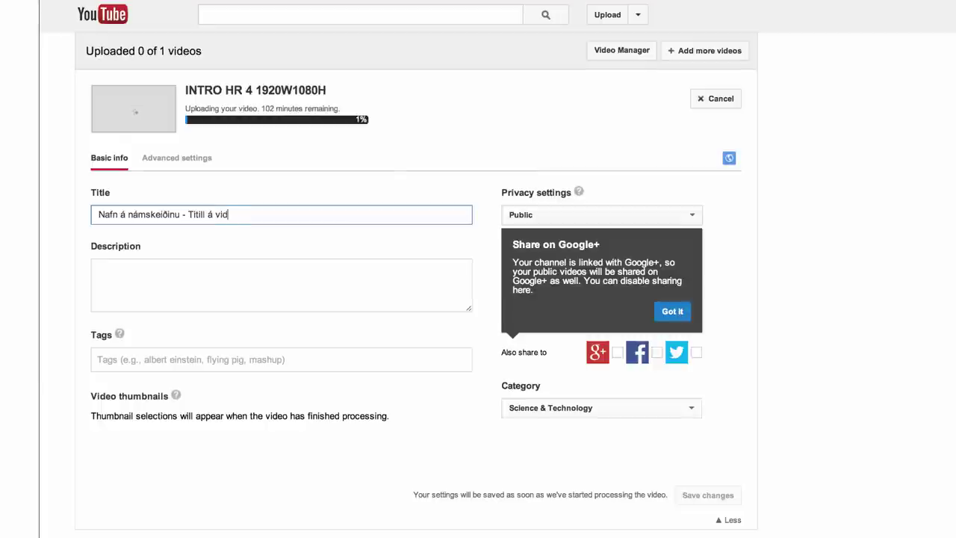
type("eo sem er lýsandi fyrir efnish")
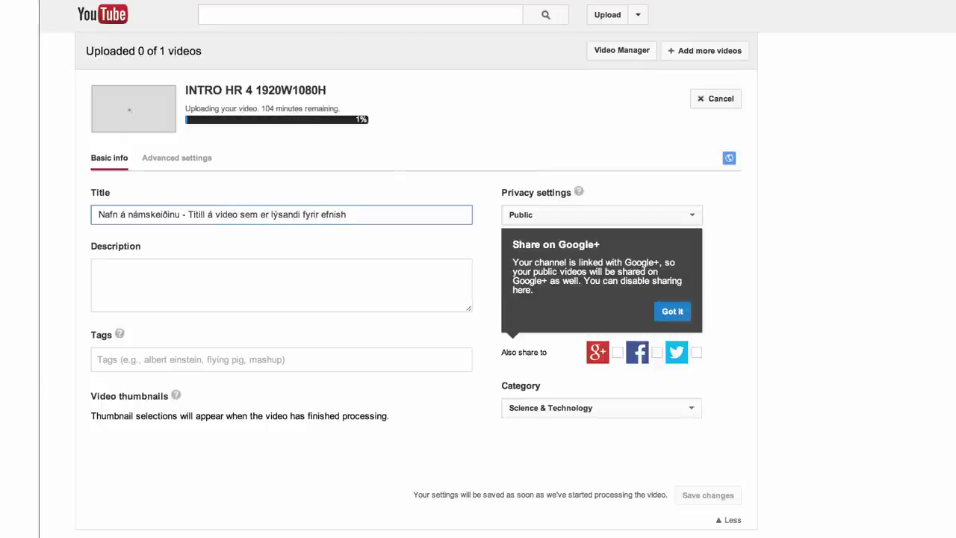
key("BackSpace")
type("innihald")
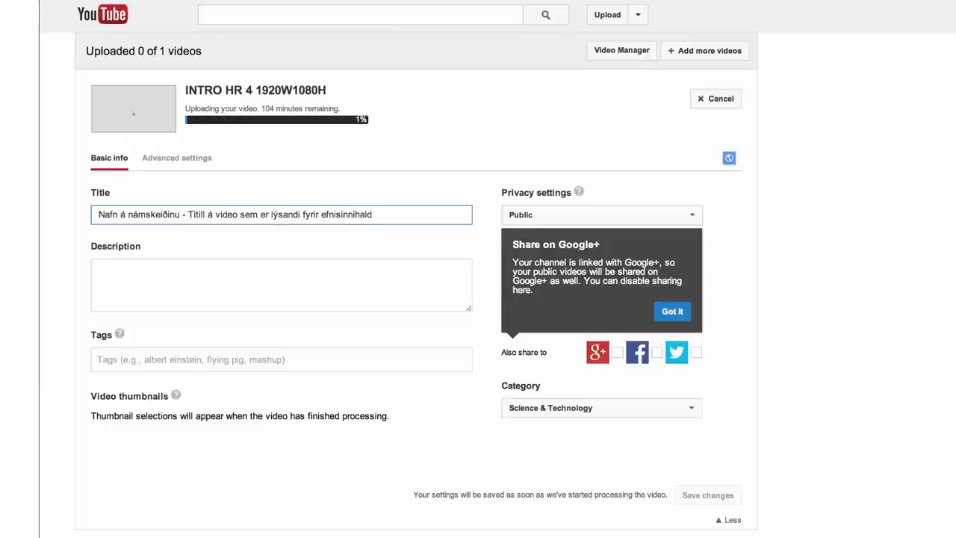
Step: Enter the description "Hér er lýsing á því sem er kennt í videoinu, með því að lesa þessa lýsingu veit viðkomandi hvað er kennt í videoinu."
left_click(124, 273)
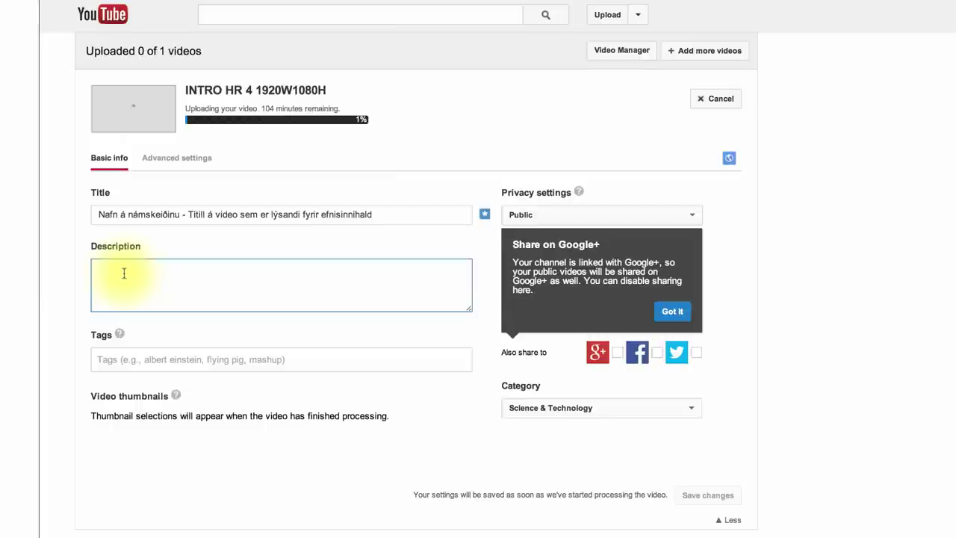
type("Hér er lýsingu")
key("BackSpace")
key("BackSpace")
type("á því ")
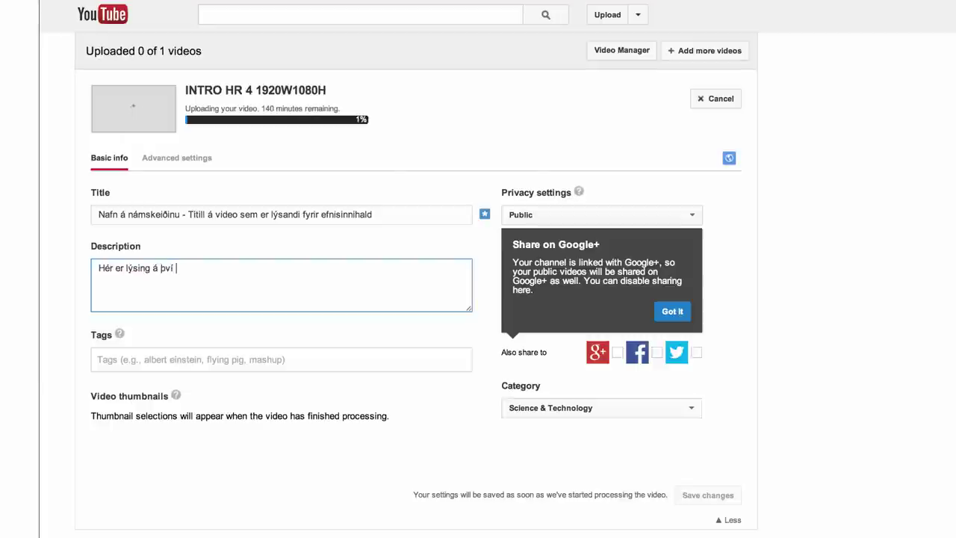
type("sem er kennt í ")
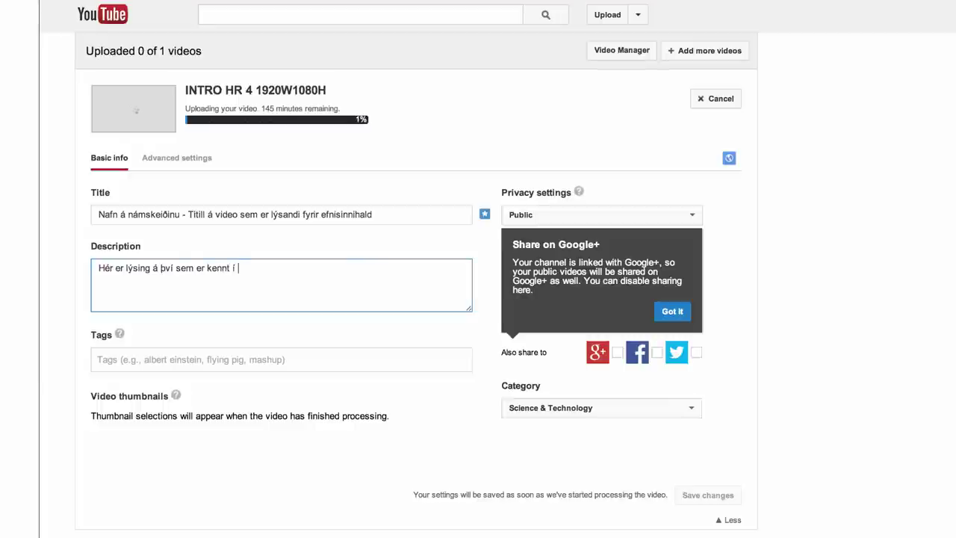
type("videoinu, með því a")
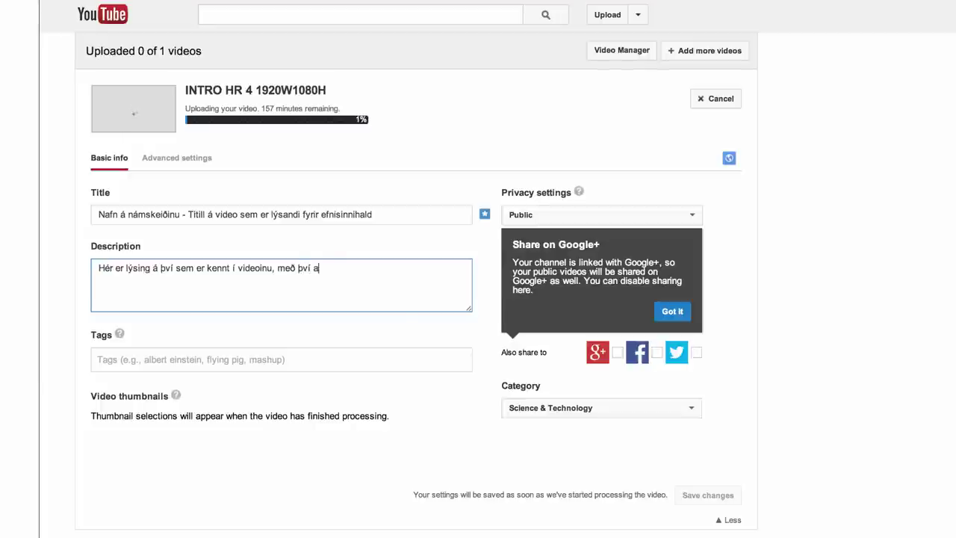
type("ð lesa þessa lýsingu v")
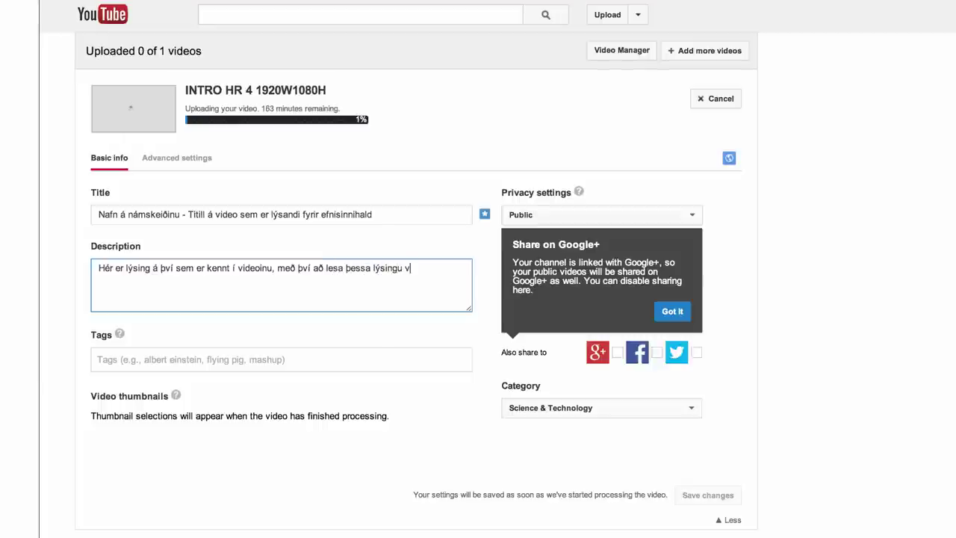
type("eit viðkomandi hvað")
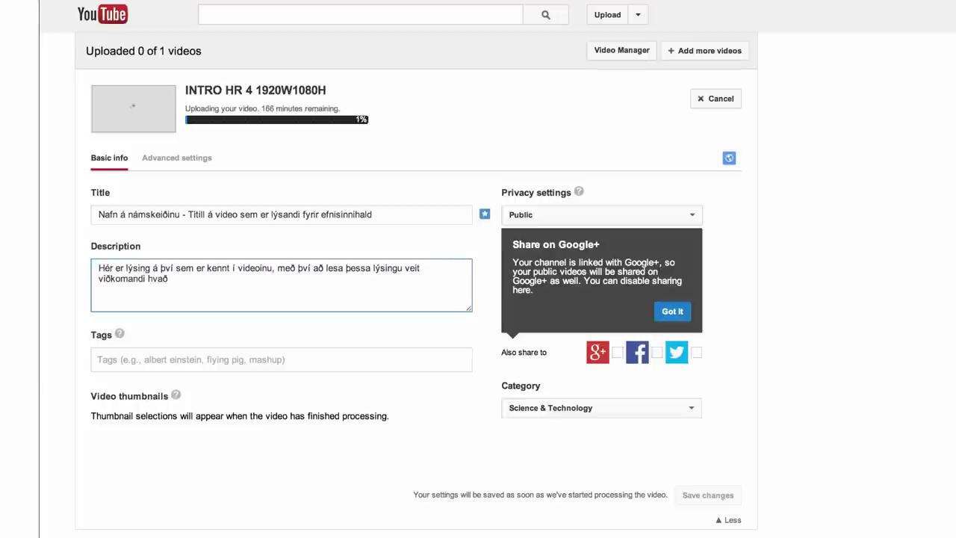
type(" er kennt í videoinu. S")
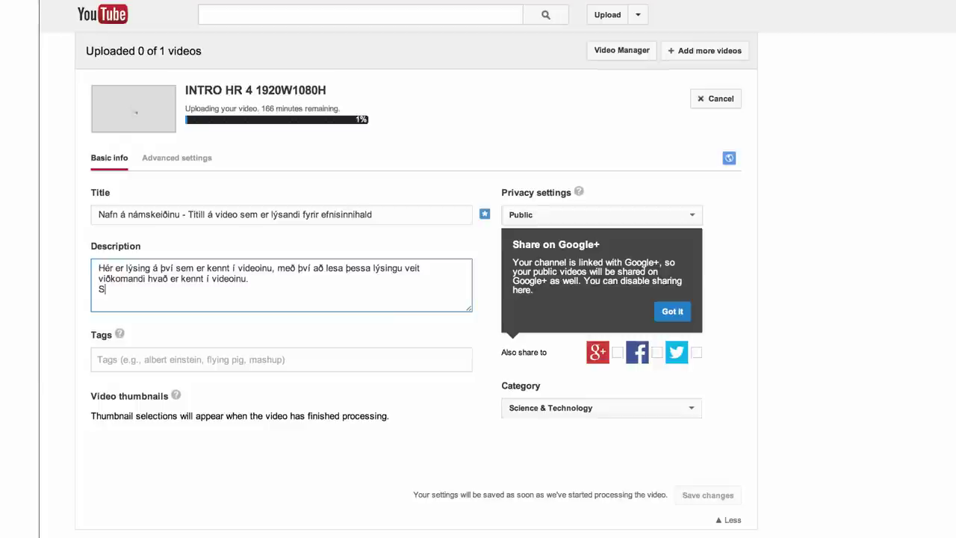
Step: Complete the description's second line as "Setja líka hér nafn kennara/höfundar að videoinu."
type("etja líka hér nafn kennara/h")
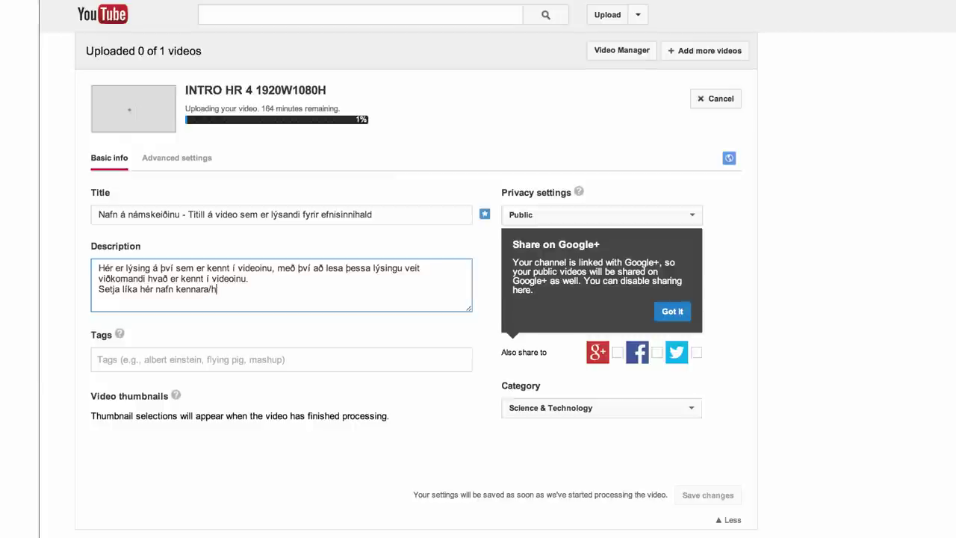
type("öfundar að videoi")
type("u")
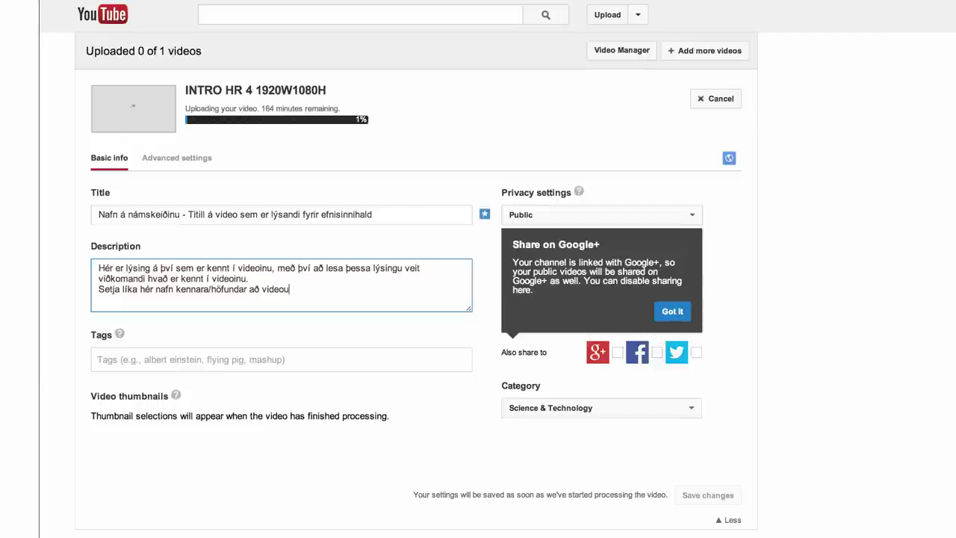
key("BackSpace")
type("inu.")
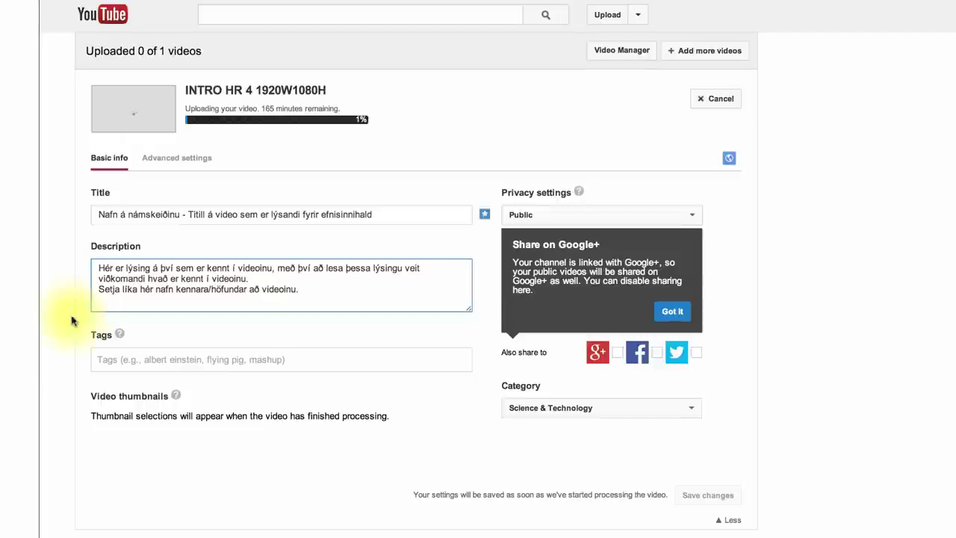
Step: Add the tags "Nafn á námskeiðinu" and "efnisinnihald" to the video
left_click(114, 354)
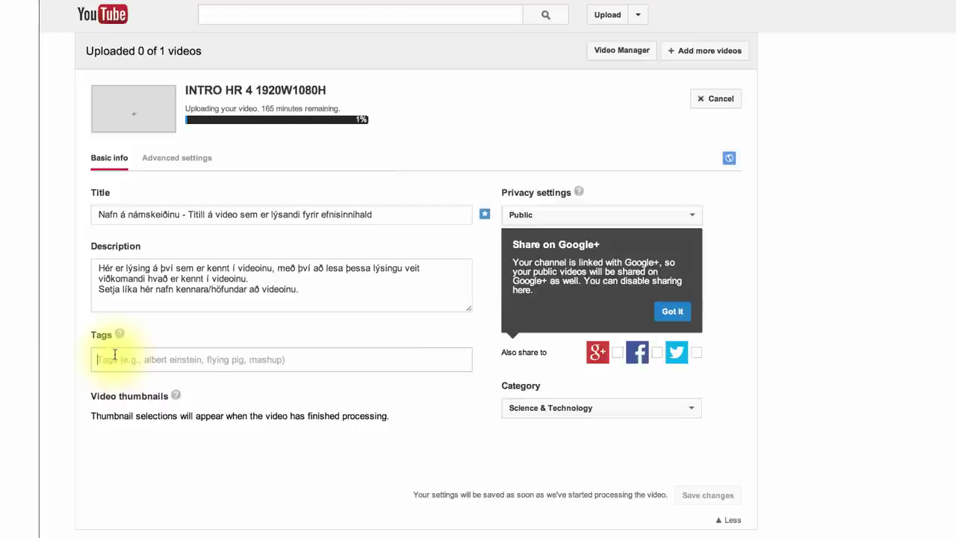
type("Naf")
type("n ")
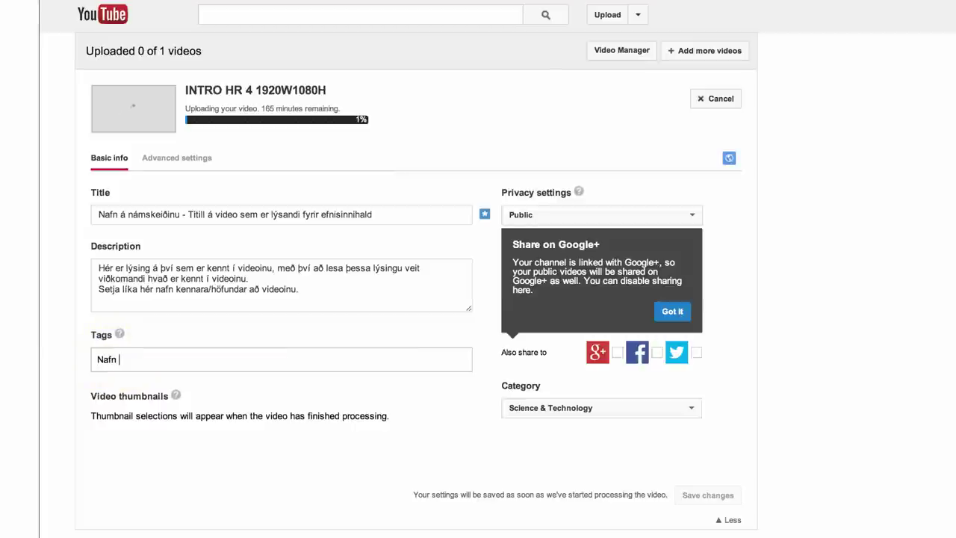
type("á námskeiðinu")
key("Return")
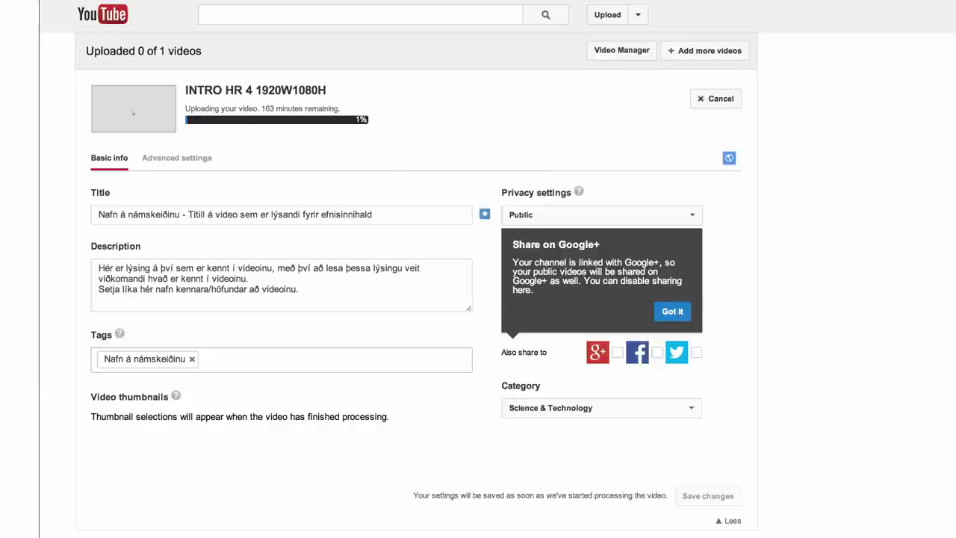
type("efnisinnihald")
key("Return")
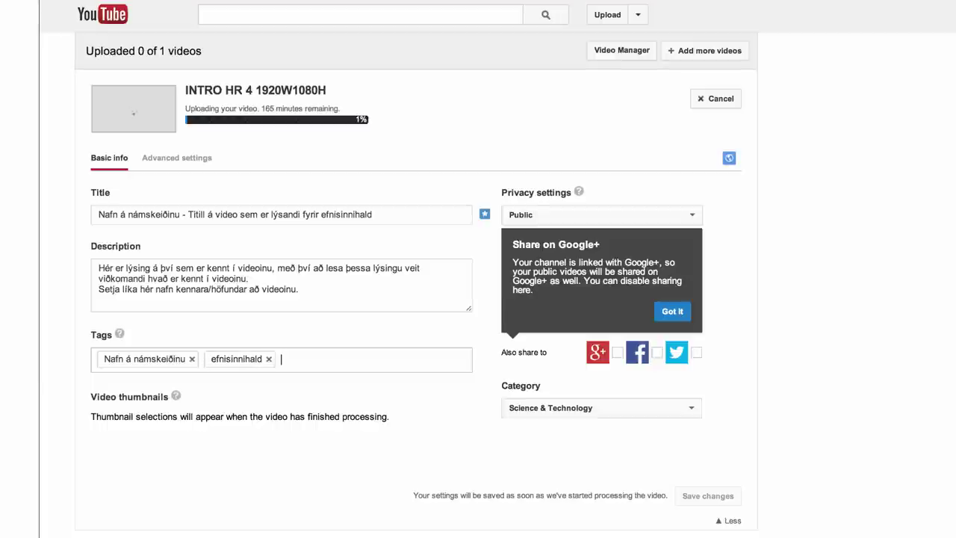
Step: Add the tags "háskólinn í reykjavík", "hr" and "ru" to the video
type("háskólinn í reykjá")
type("vík")
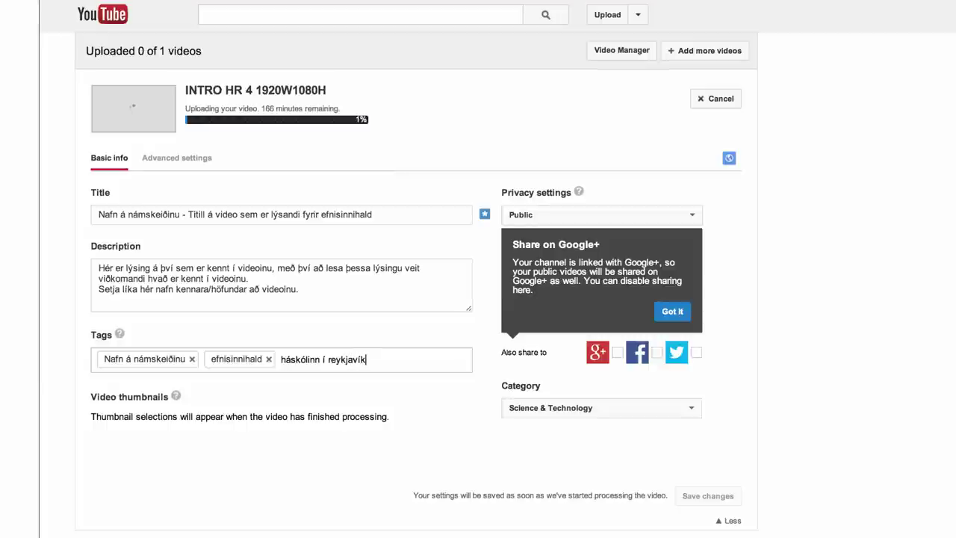
key("Return")
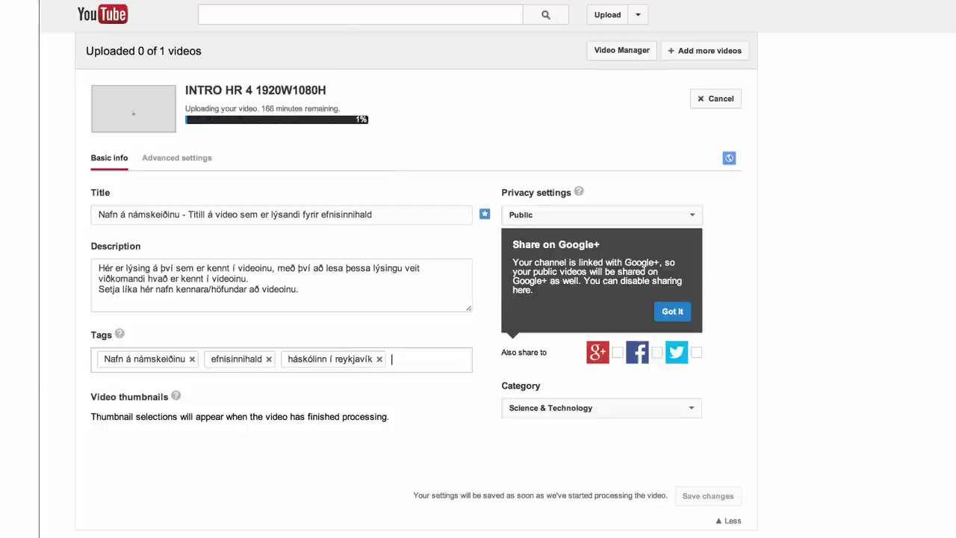
type("hr")
key("Return")
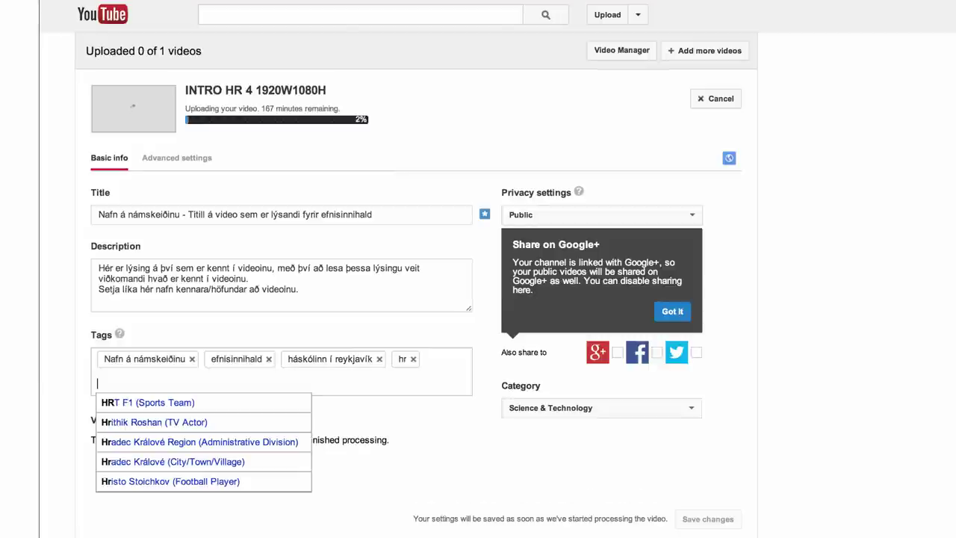
type("ru")
key("Return")
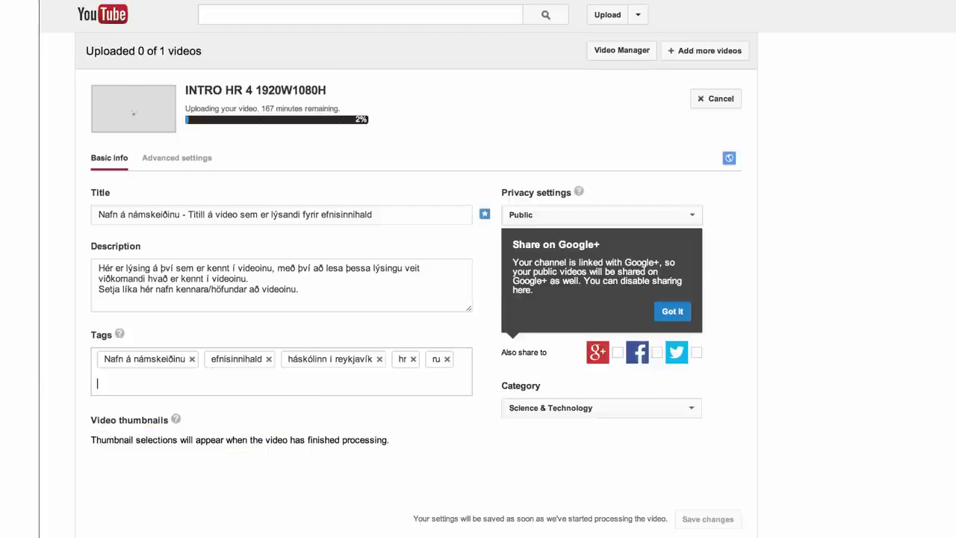
Step: Add the tag "reykjavik university" to the video
type("reykjavik university+")
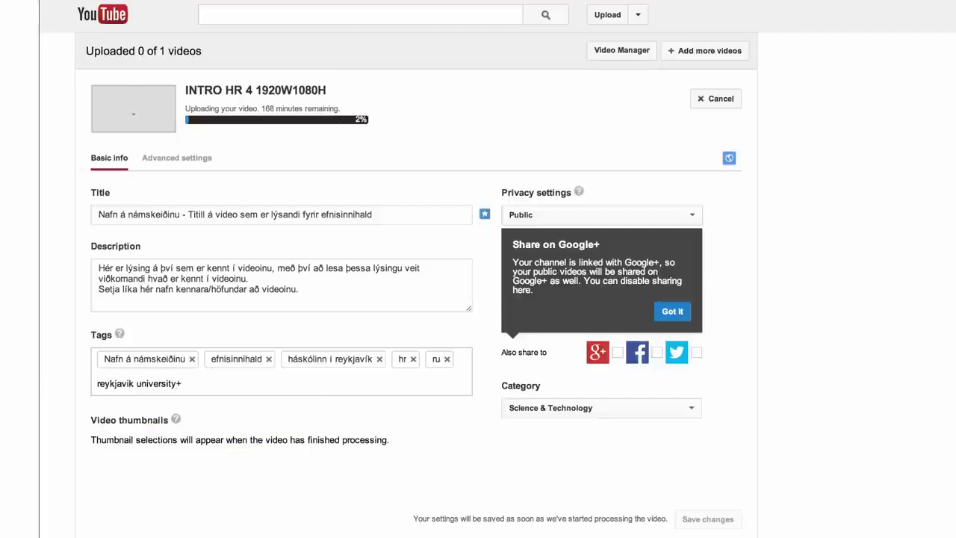
type("rej")
key("BackSpace")
key("BackSpace")
key("BackSpace")
key("BackSpace")
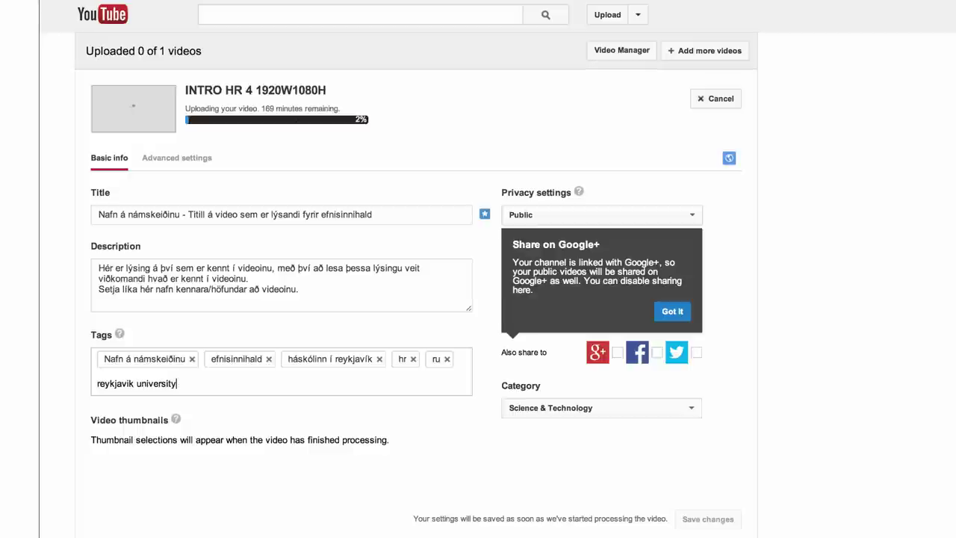
key("comma")
Step: Add the tags "nafn á deild" and "má lika vera á ensku" to the video
type("nafn á dei")
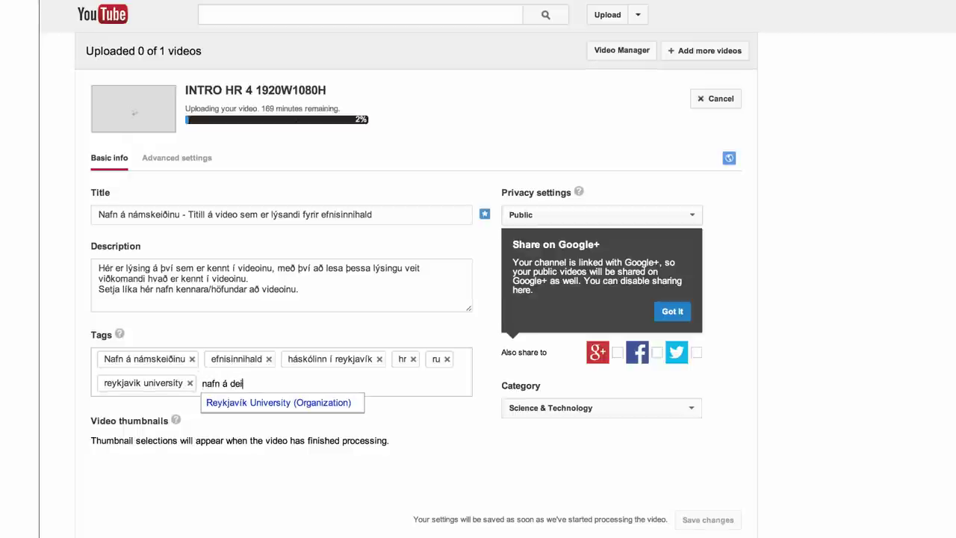
type("ld")
key("comma")
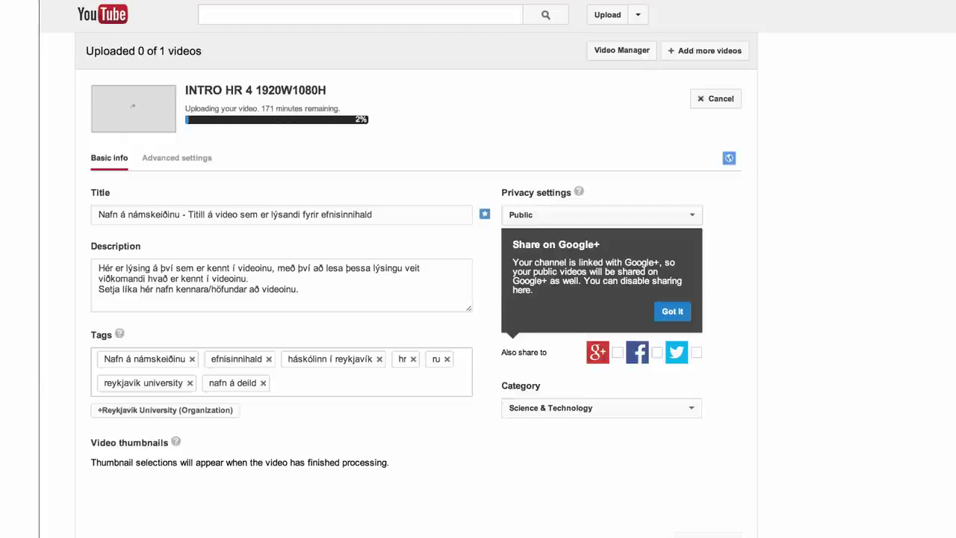
type("má lika vera á ensku")
key("Return")
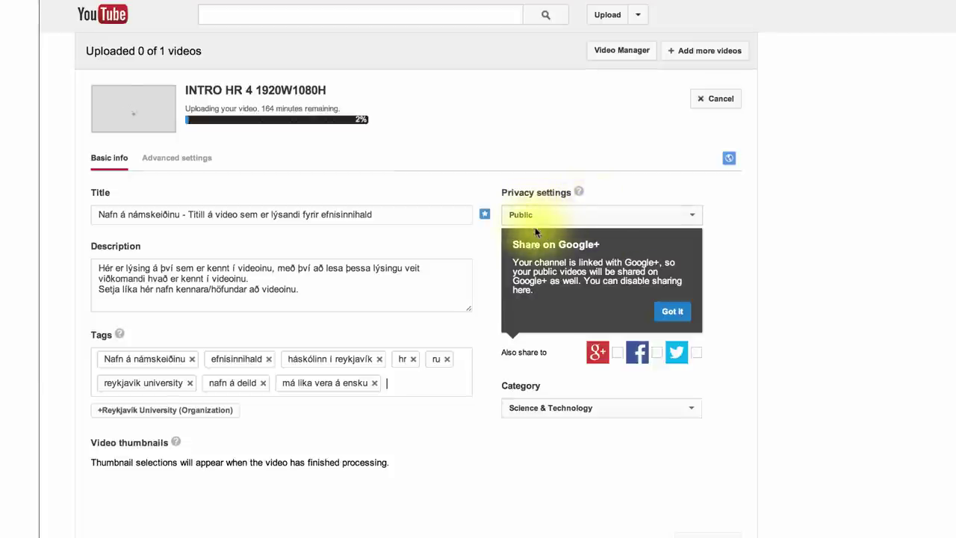
Step: Review the privacy options for the video and keep it set to Public
left_click(690, 215)
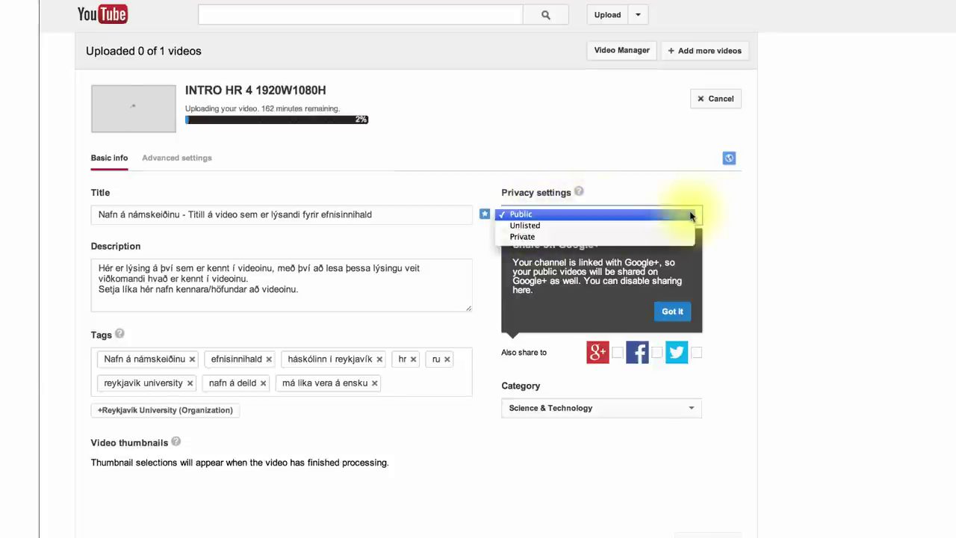
left_click(547, 215)
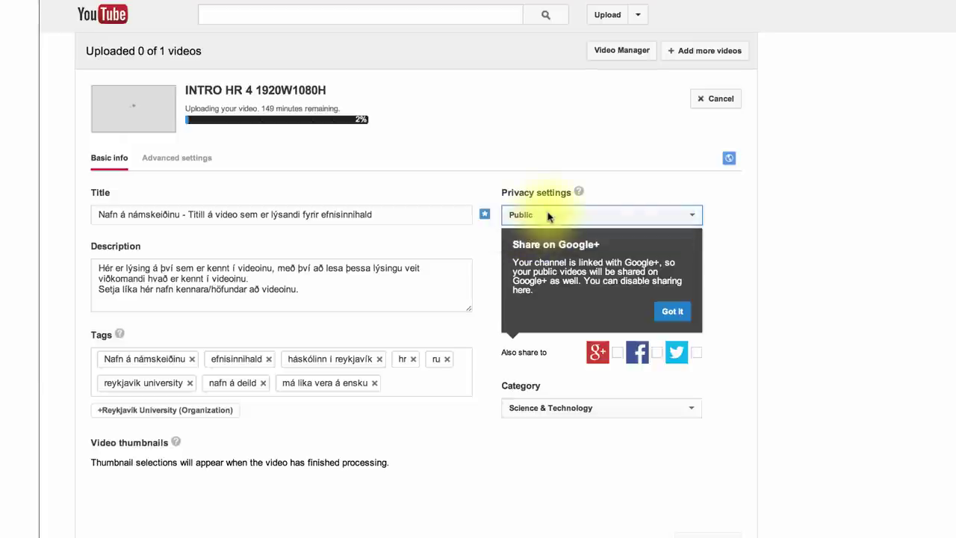
left_click(690, 217)
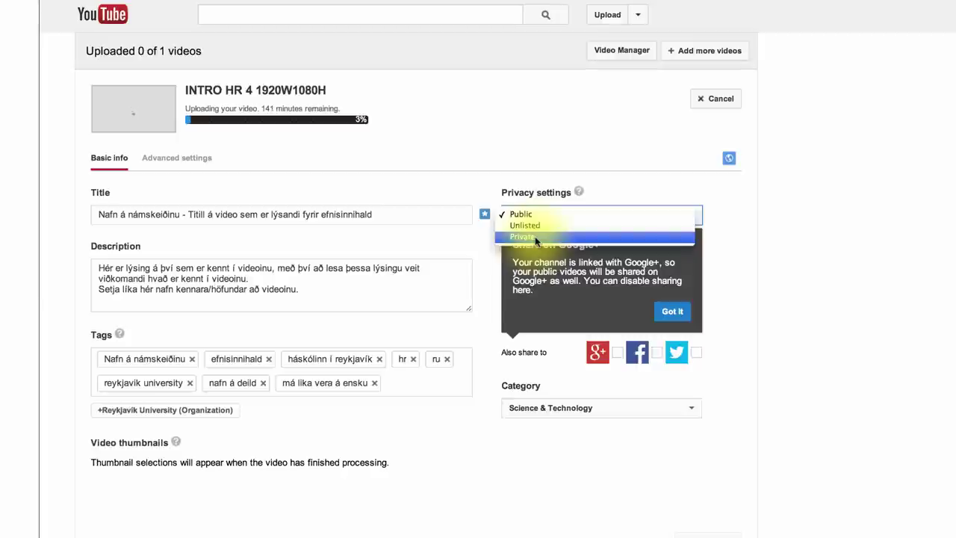
left_click(561, 297)
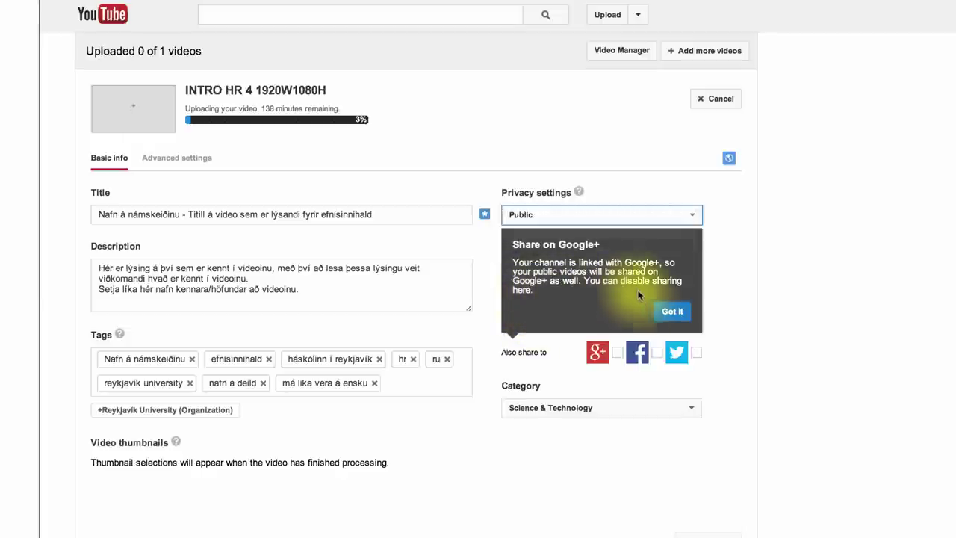
Step: Dismiss the Google+ sharing notice and choose Science & Technology as the video's category
left_click(671, 311)
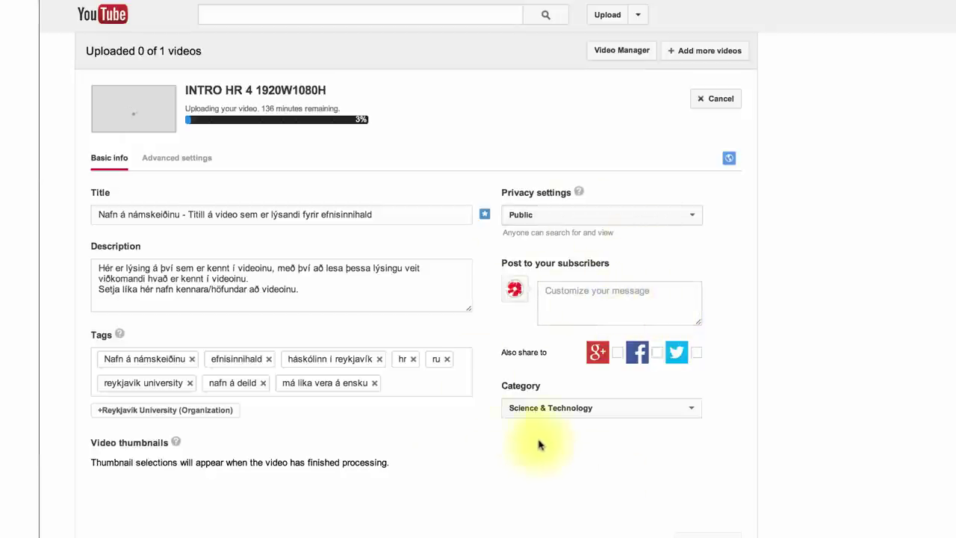
left_click(693, 406)
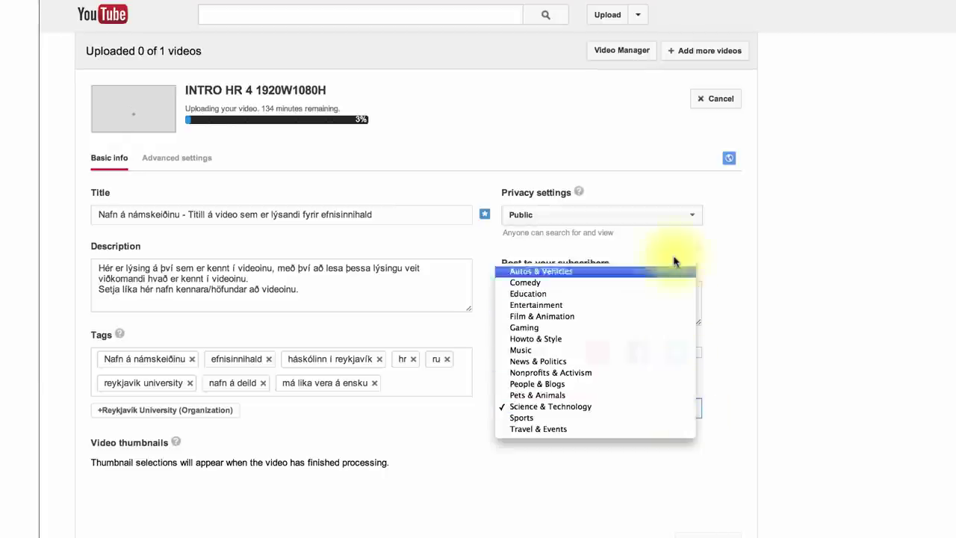
left_click(592, 409)
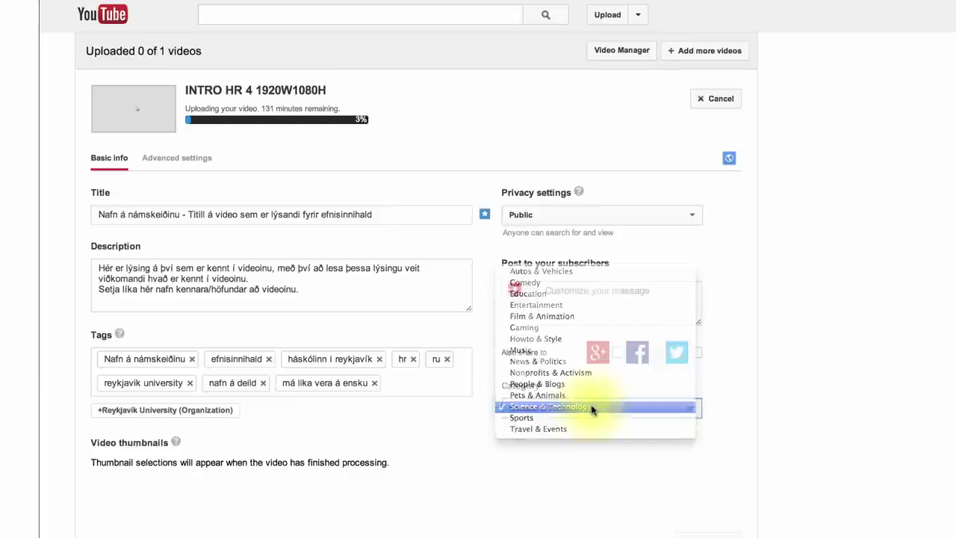
Step: Set the video's license to Creative Commons - Attribution in the advanced settings
left_click(176, 160)
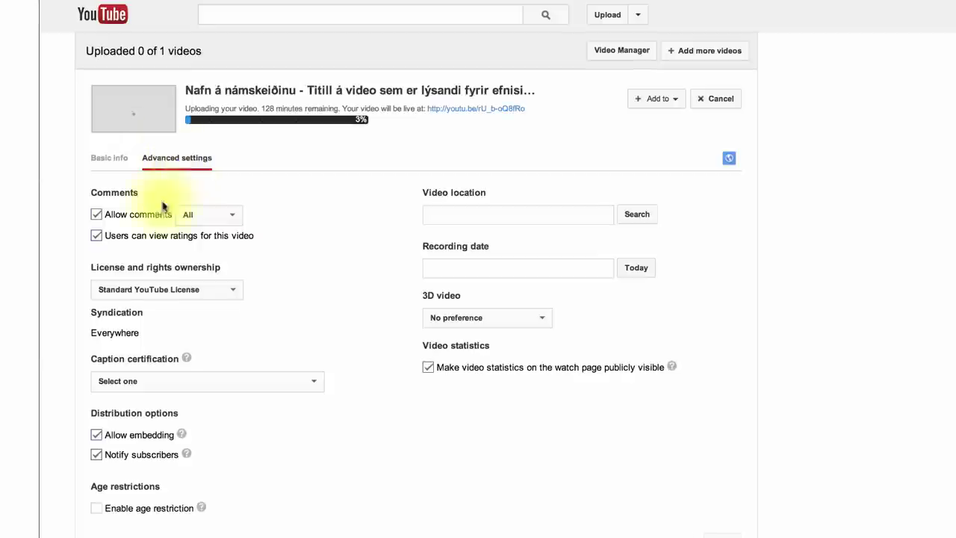
left_click(234, 290)
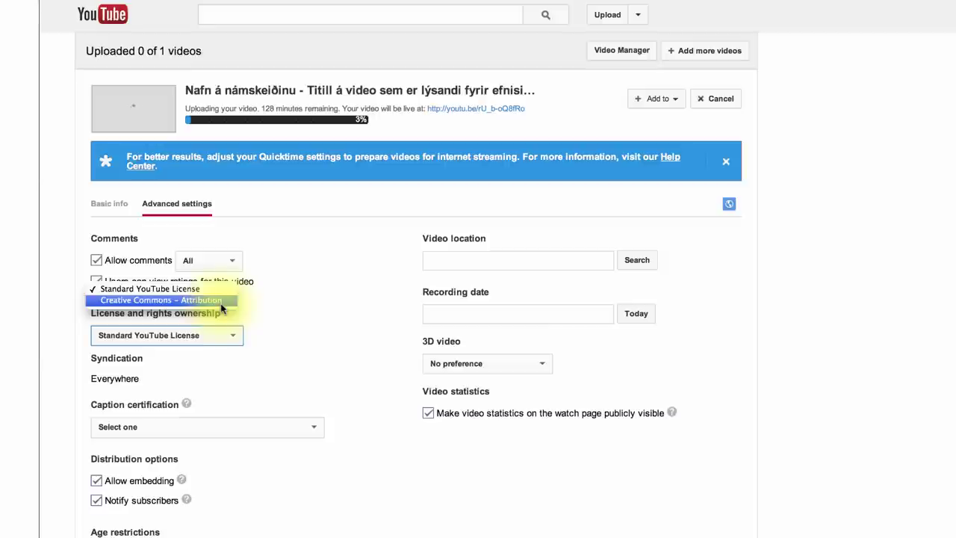
left_click(221, 301)
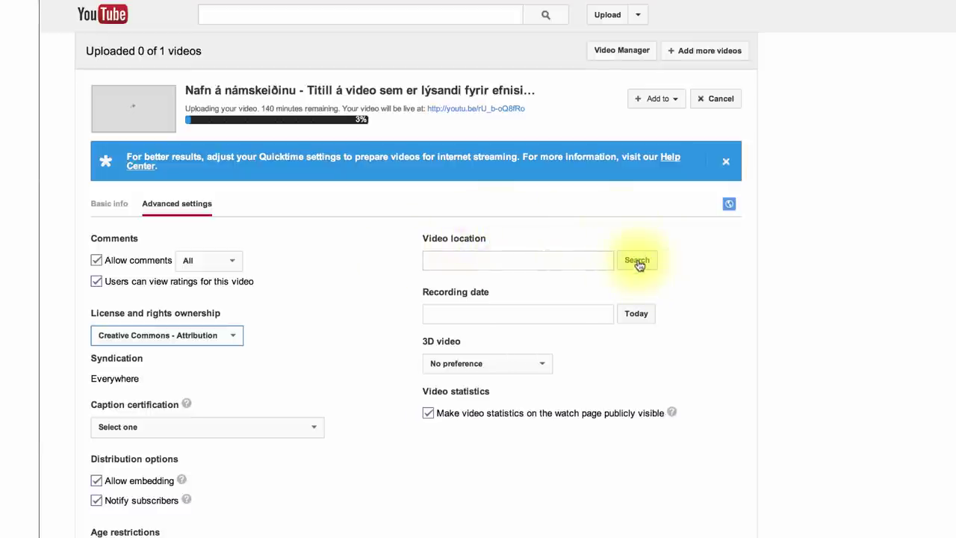
Step: Set the video location by searching for the university's street address and moving the map marker onto the Reykjavik University building
left_click(516, 258)
type("men")
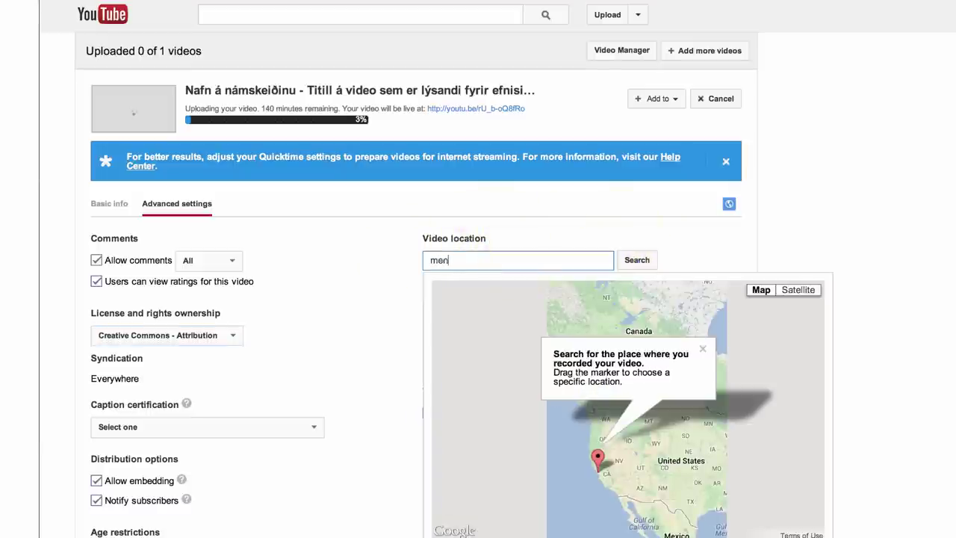
type("ntavegur 1")
left_click(641, 257)
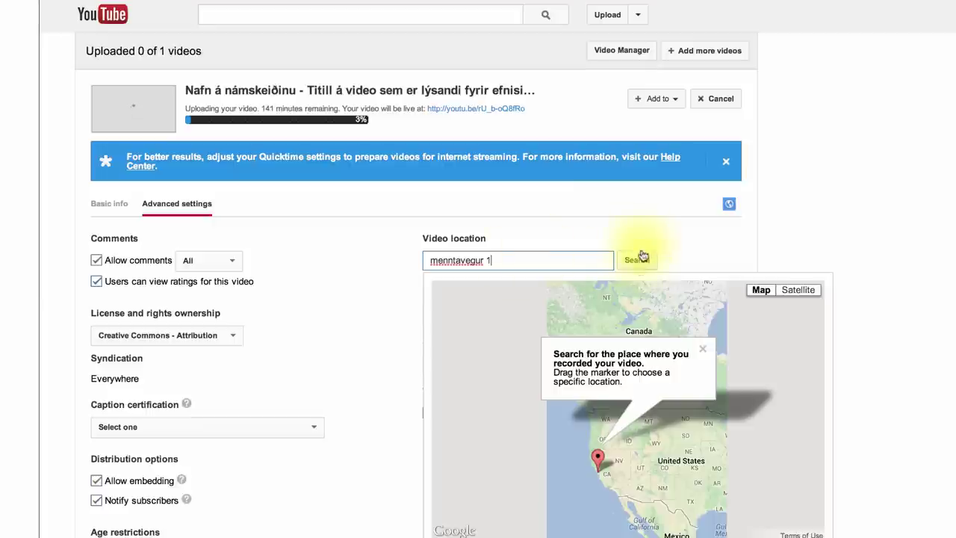
left_click(639, 260)
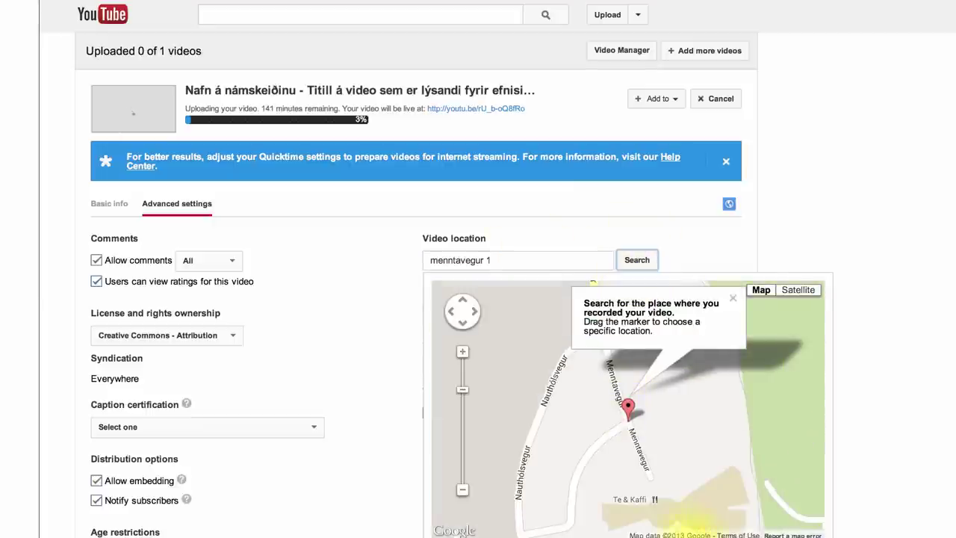
mouse_move(629, 413)
left_mouse_down()
mouse_move(675, 497)
mouse_move(665, 515)
mouse_move(672, 492)
mouse_move(720, 471)
mouse_move(662, 474)
left_mouse_up()
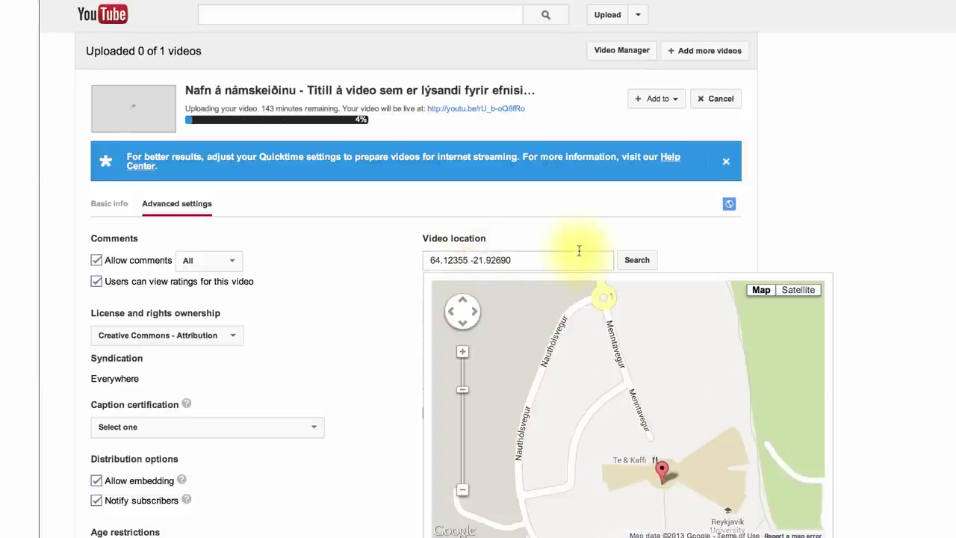
left_click(396, 277)
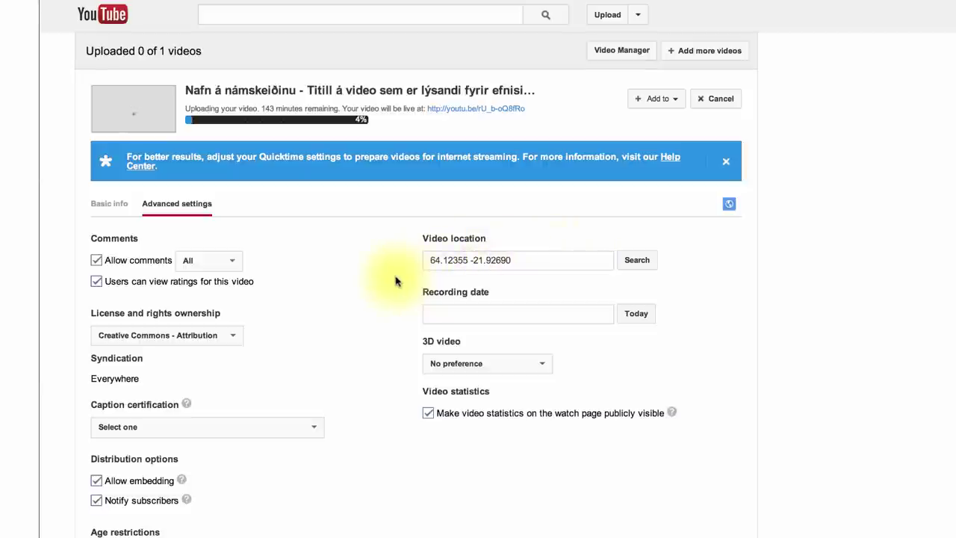
Step: Set the recording date to today, December 13, 2013
left_click(636, 317)
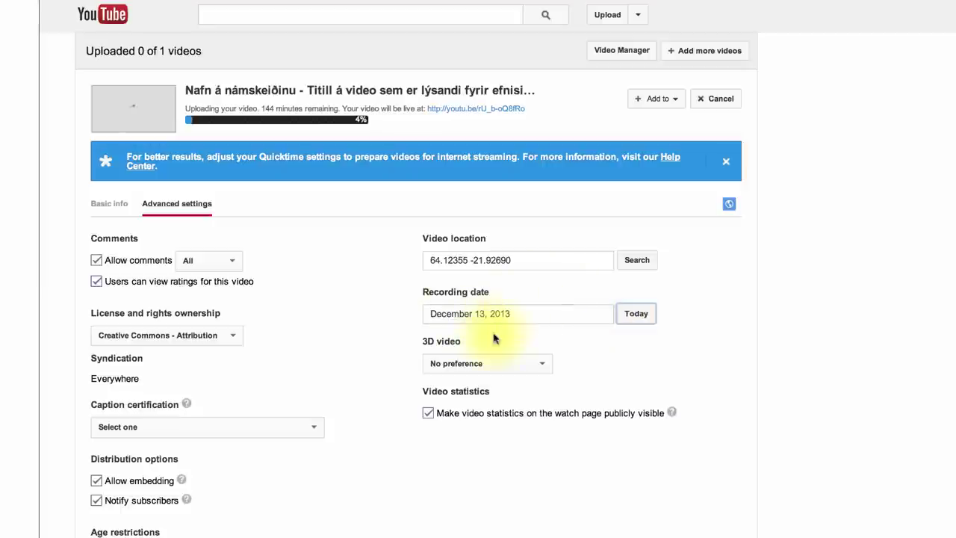
left_click(531, 315)
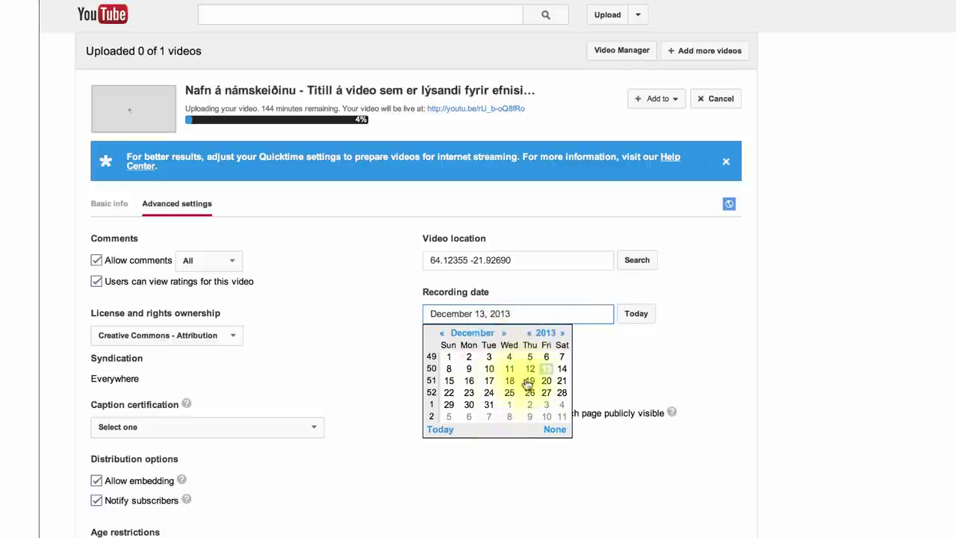
left_click(673, 363)
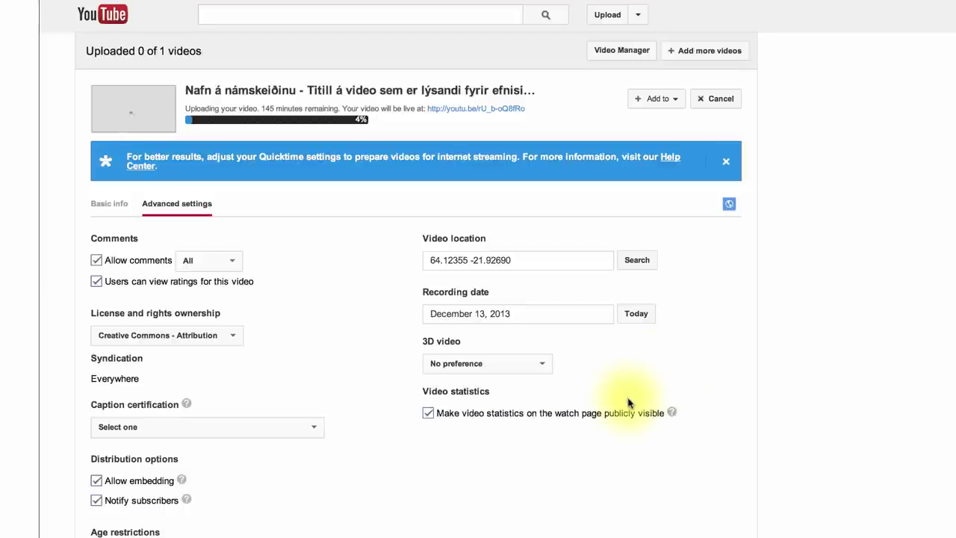
Step: Review the upload's advanced settings and save status, and check the basic info again
scroll(628, 402, "down", 1)
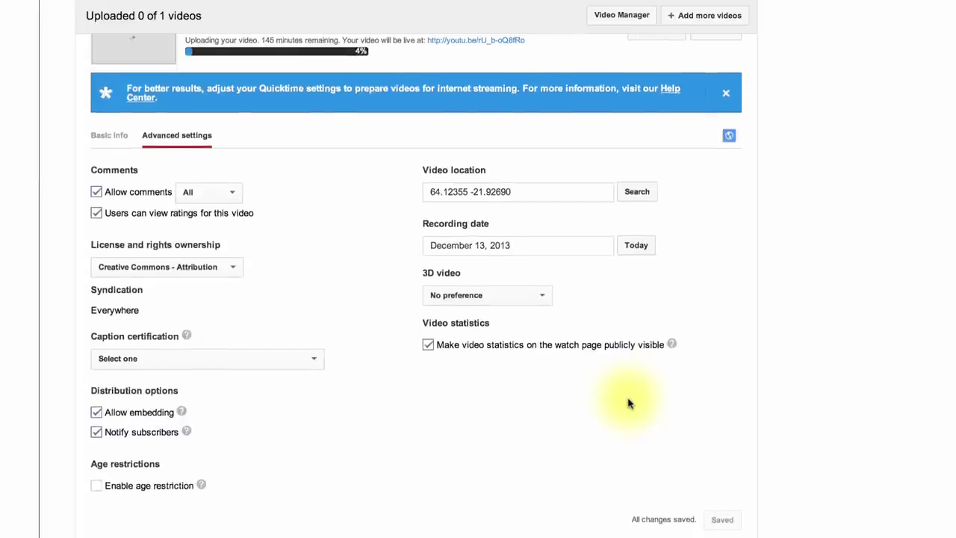
scroll(627, 406, "up", 1)
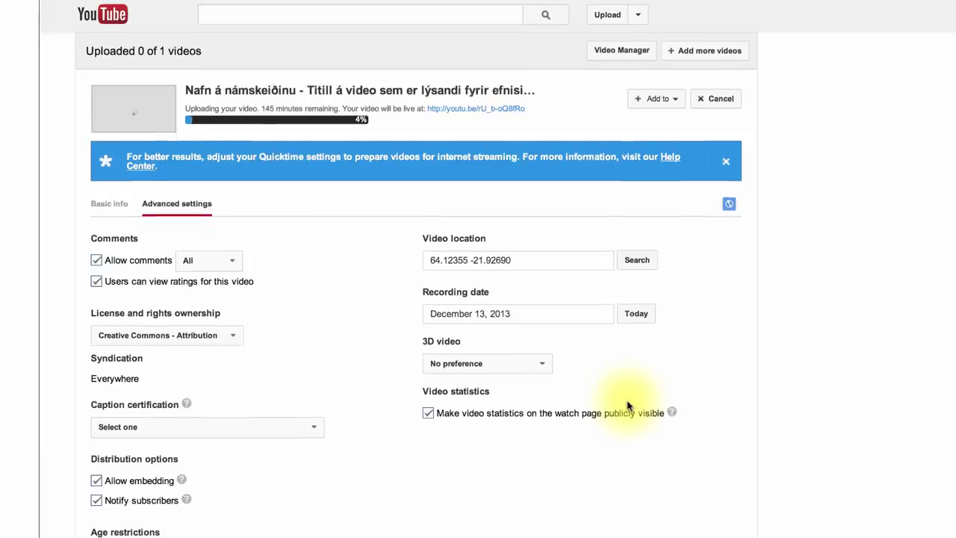
scroll(627, 405, "down", 3)
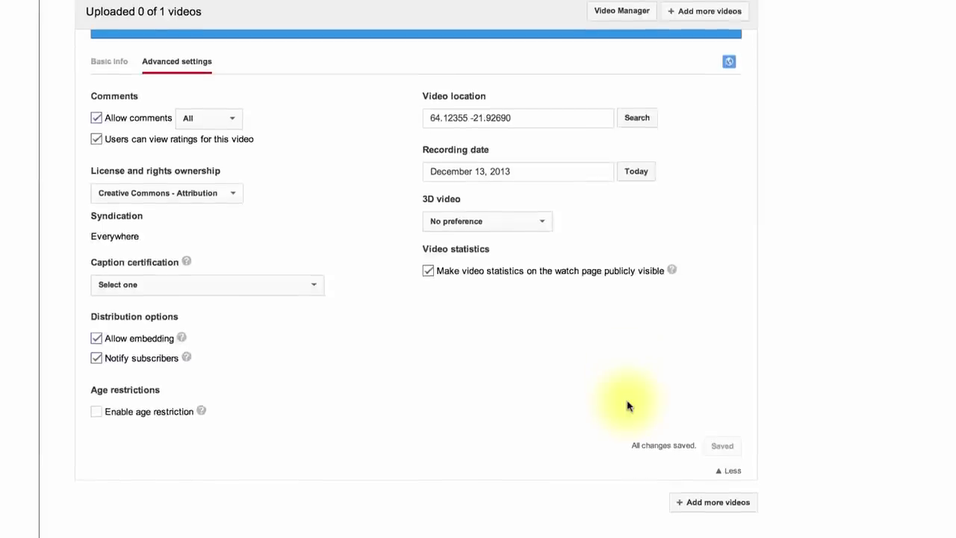
scroll(627, 406, "up", 3)
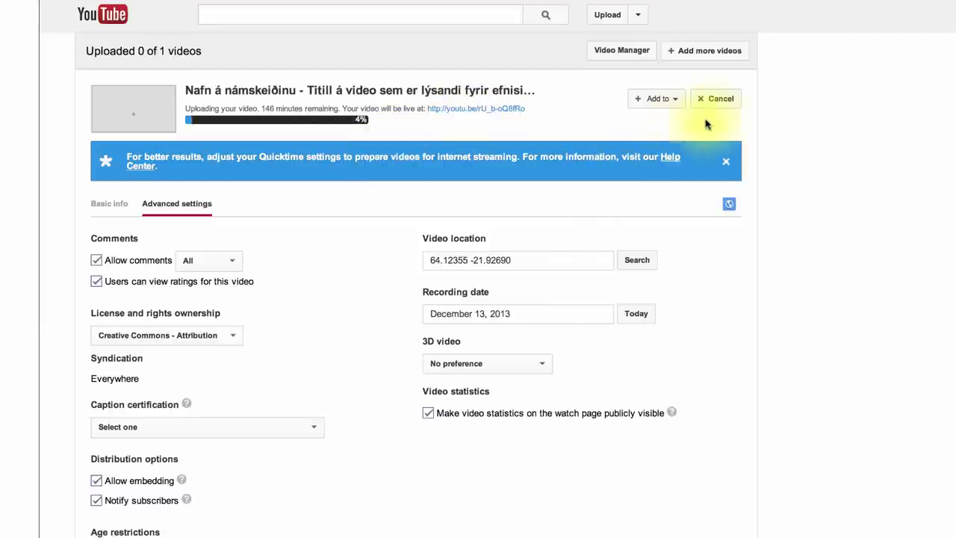
scroll(664, 395, "down", 3)
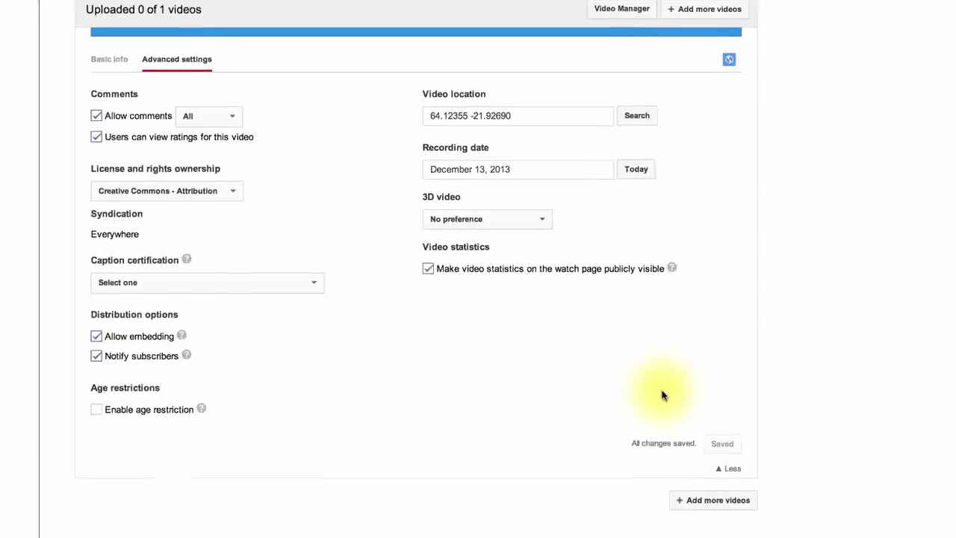
scroll(663, 395, "up", 3)
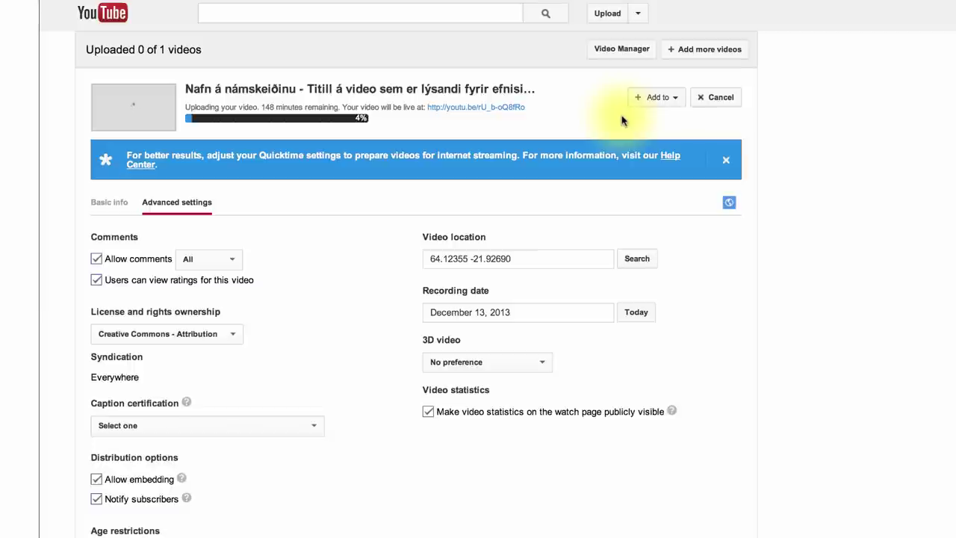
left_click(112, 206)
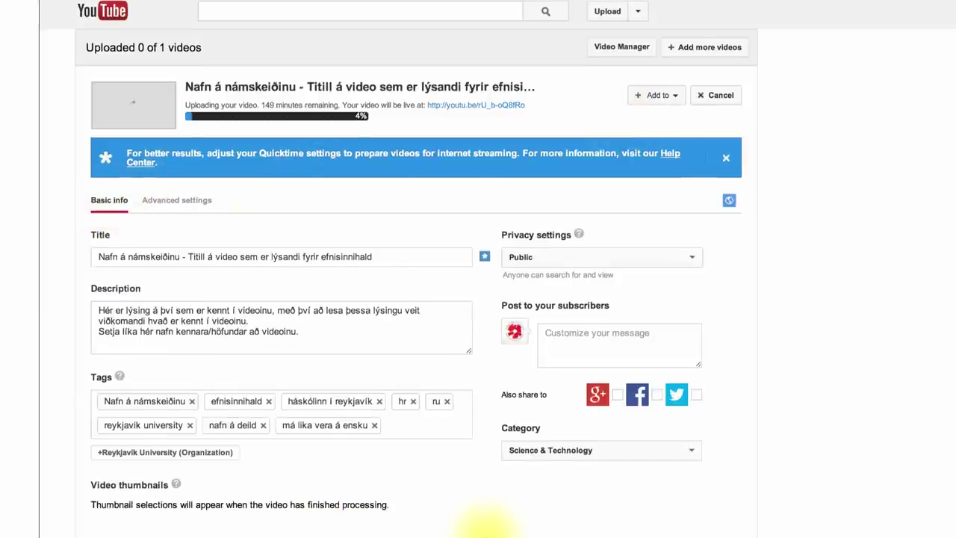
scroll(485, 527, "down", 3)
scroll(485, 527, "up", 3)
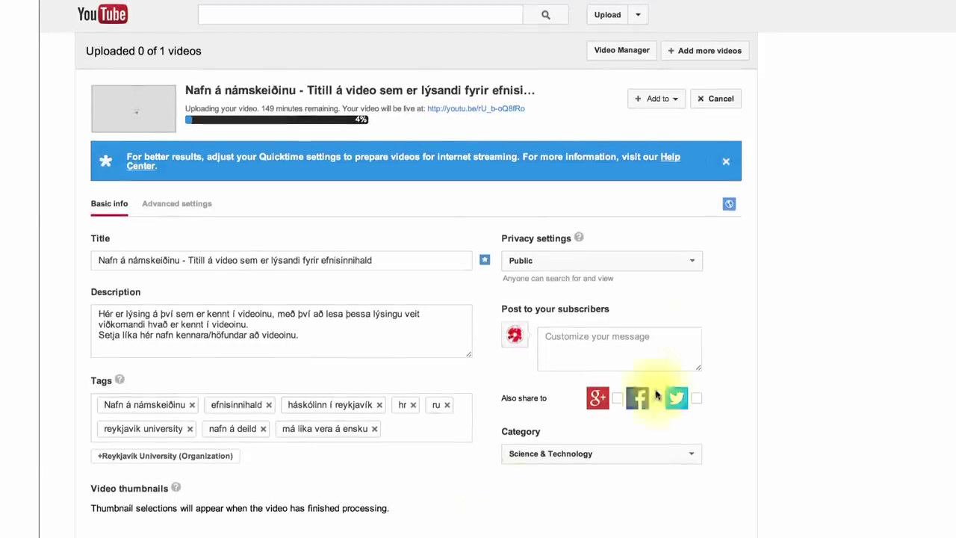
left_click(177, 205)
left_click(109, 205)
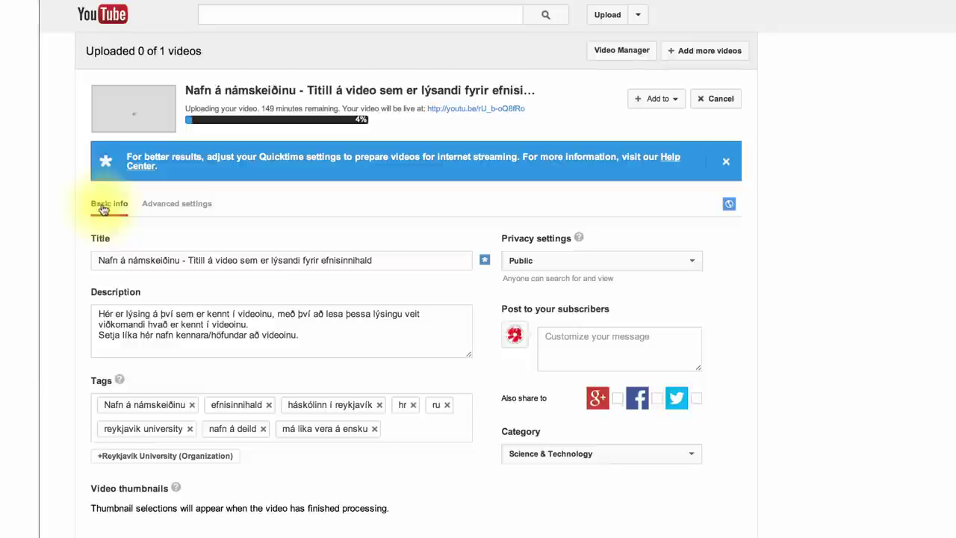
Step: Add the video to a new public playlist named "Leiðbeiningar"
left_click(676, 100)
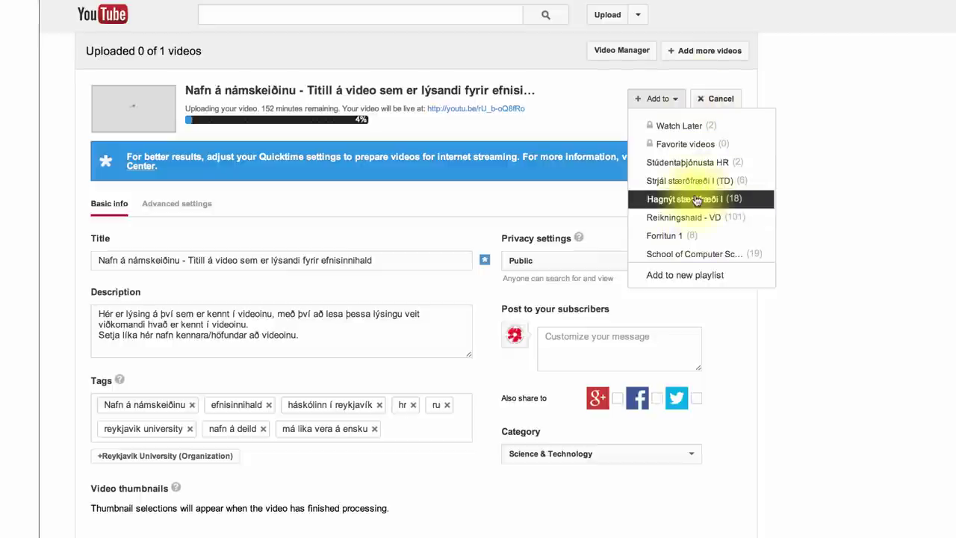
left_click(687, 276)
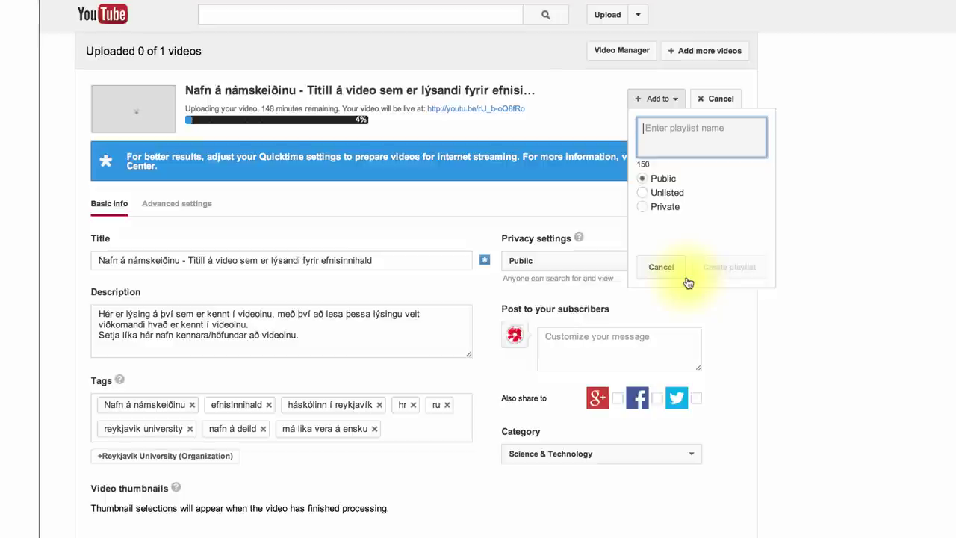
type("Kenn")
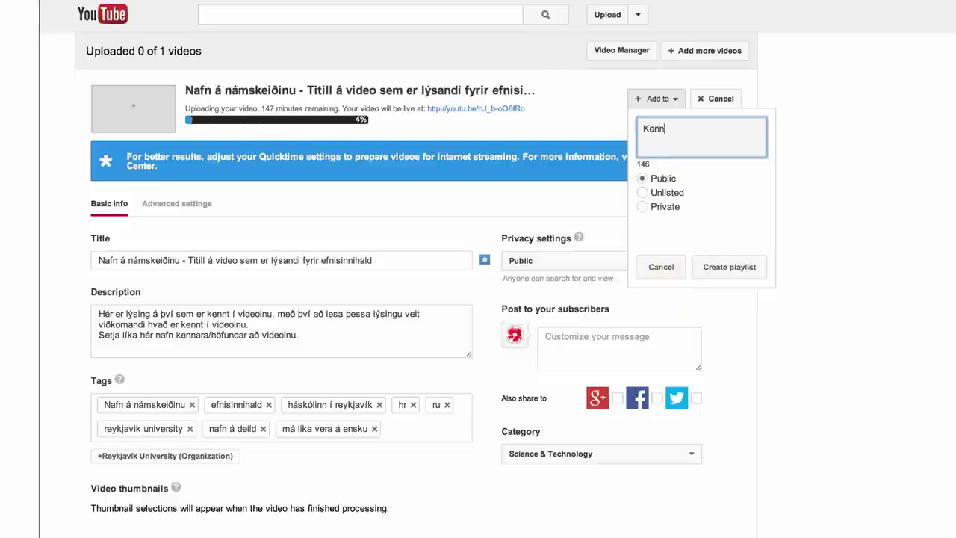
key("BackSpace")
key("BackSpace")
key("BackSpace")
key("BackSpace")
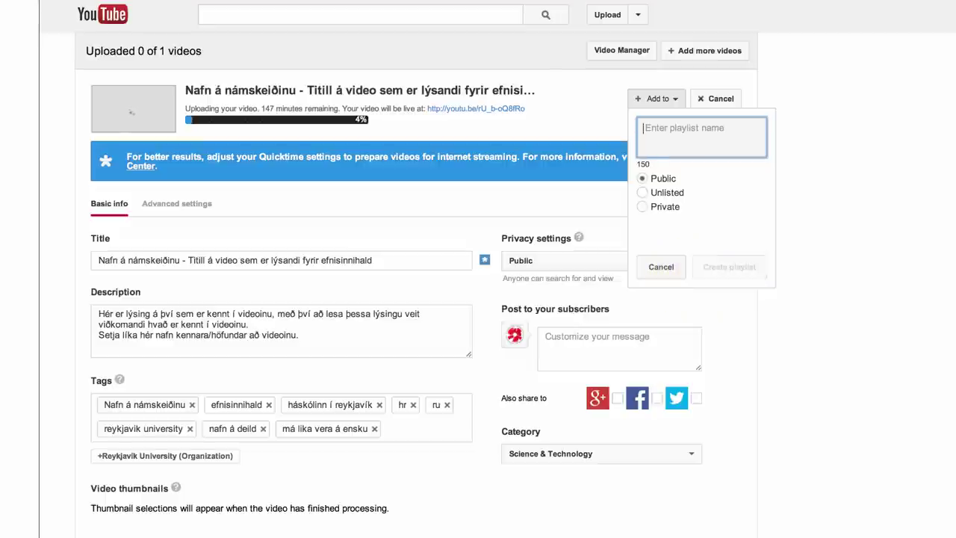
type("Leiðbeiningar")
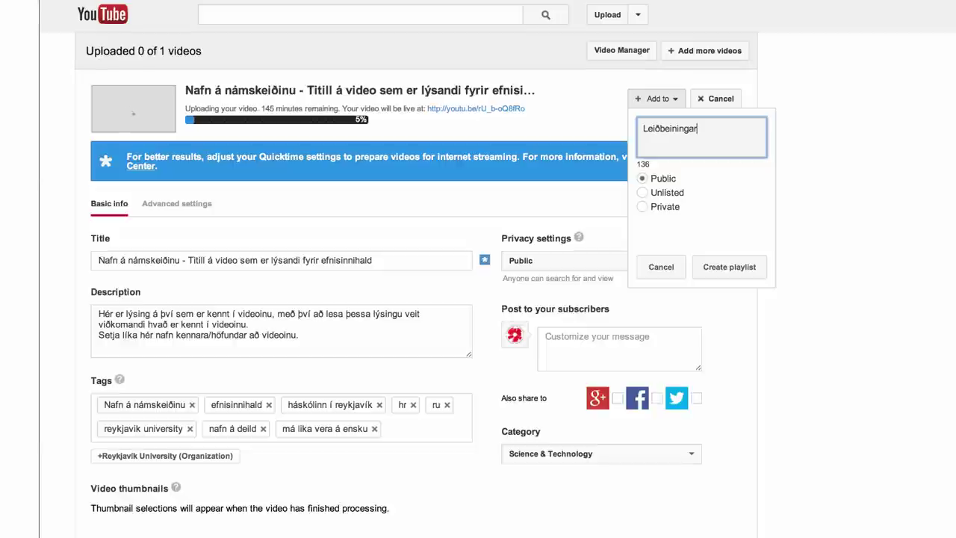
left_click(717, 270)
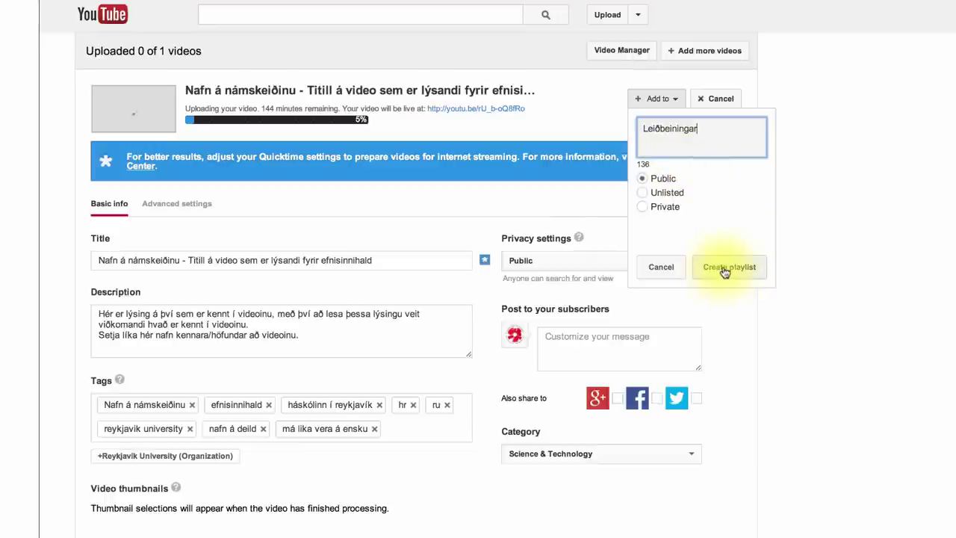
left_click(724, 271)
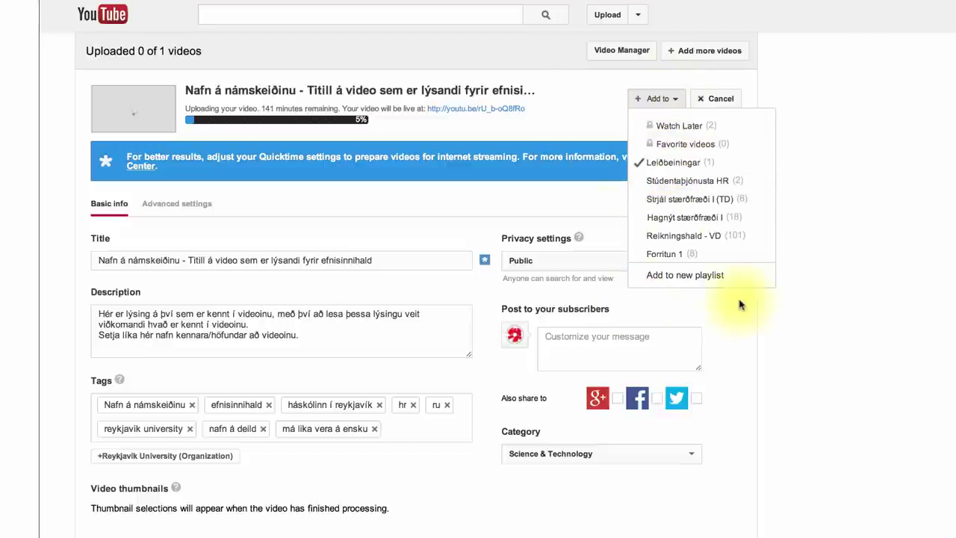
left_click(739, 314)
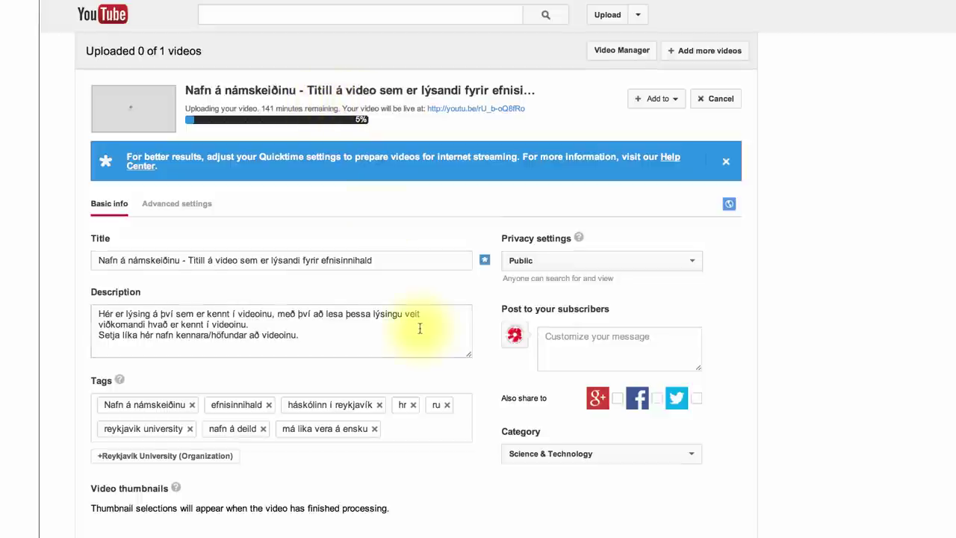